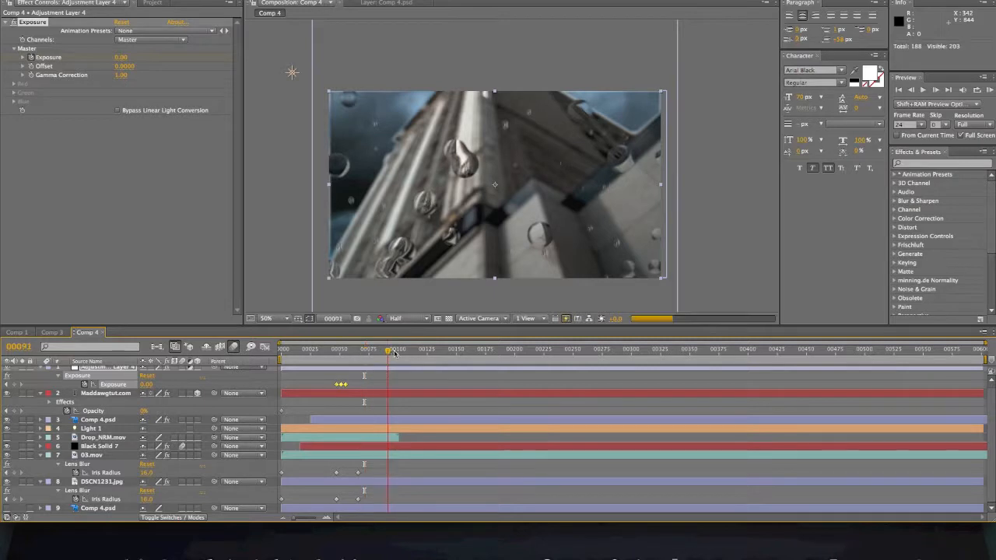
- Paste the three copied Exposure keyframes on Adjustment Layer 4 and shift them to start at about frame 99
key("ctrl+v")
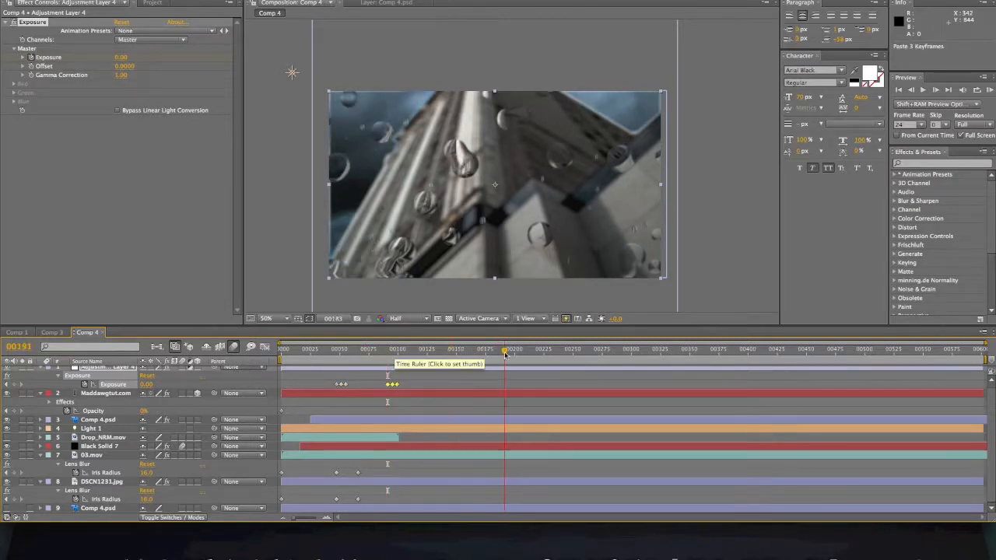
key("KP_0")
left_click_drag(392, 384, 402, 384)
- Paste the three-keyframe exposure flash on Adjustment Layer 4 at frames 233, 288 and 327
left_click_drag(400, 349, 556, 363)
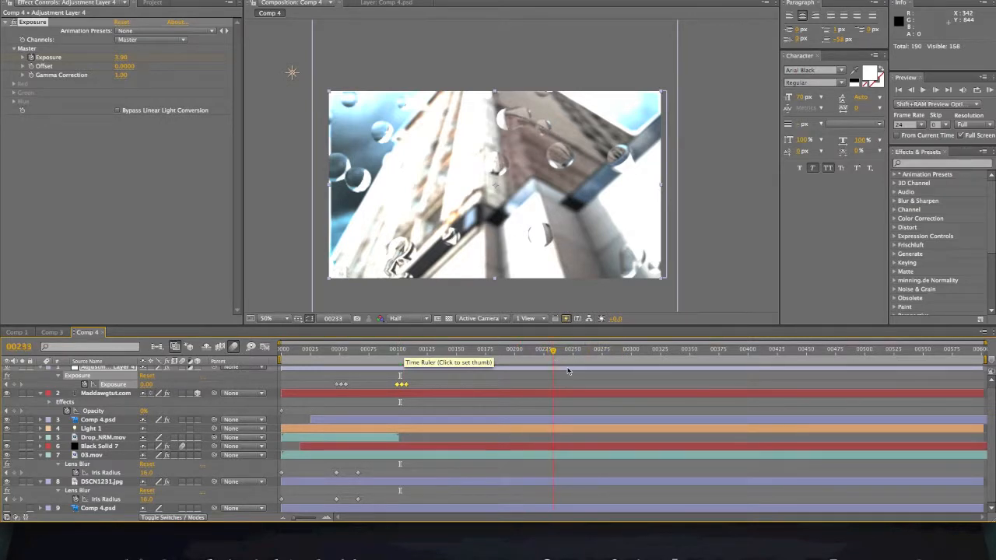
key("ctrl+v")
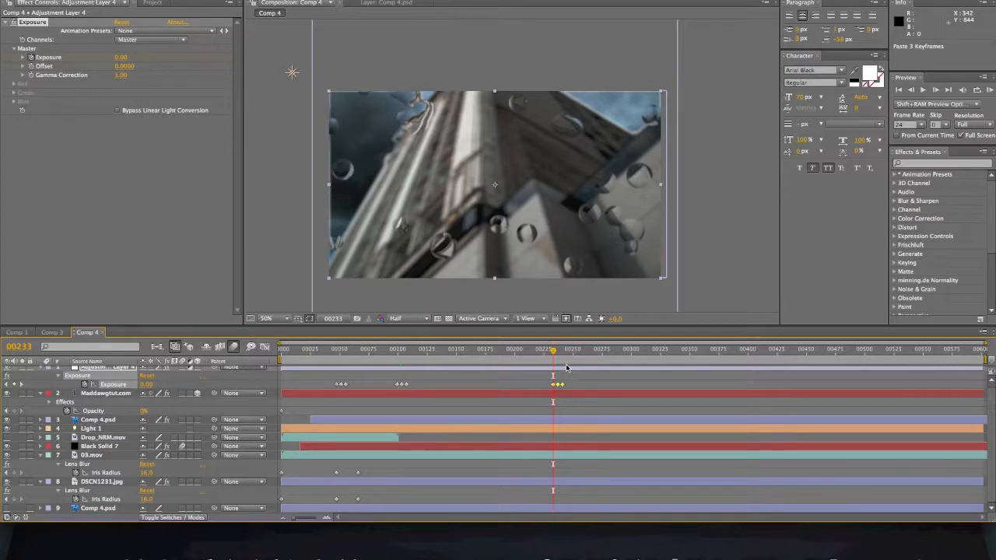
mouse_move(620, 354)
left_mouse_down()
mouse_move(605, 355)
mouse_move(619, 356)
left_mouse_up()
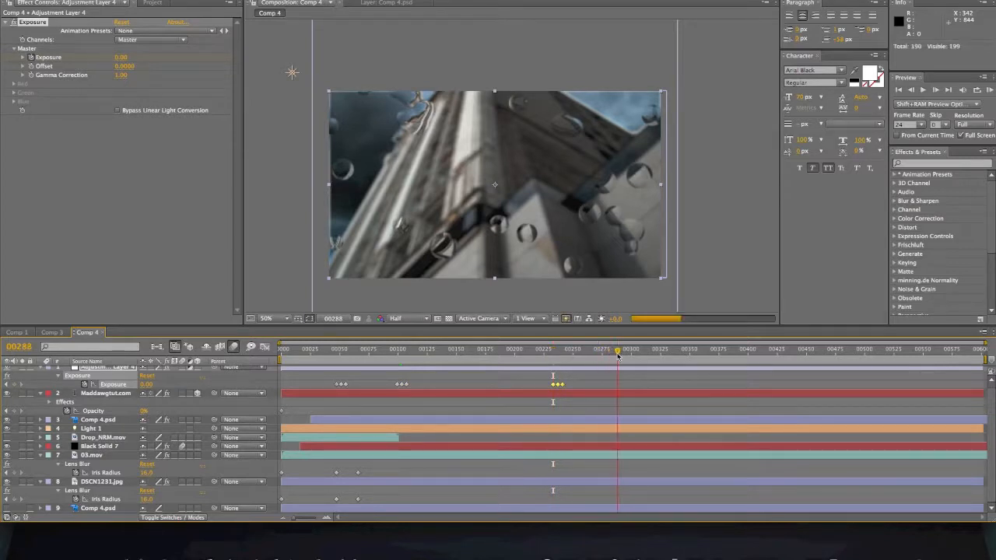
key("ctrl+v")
left_click(664, 352)
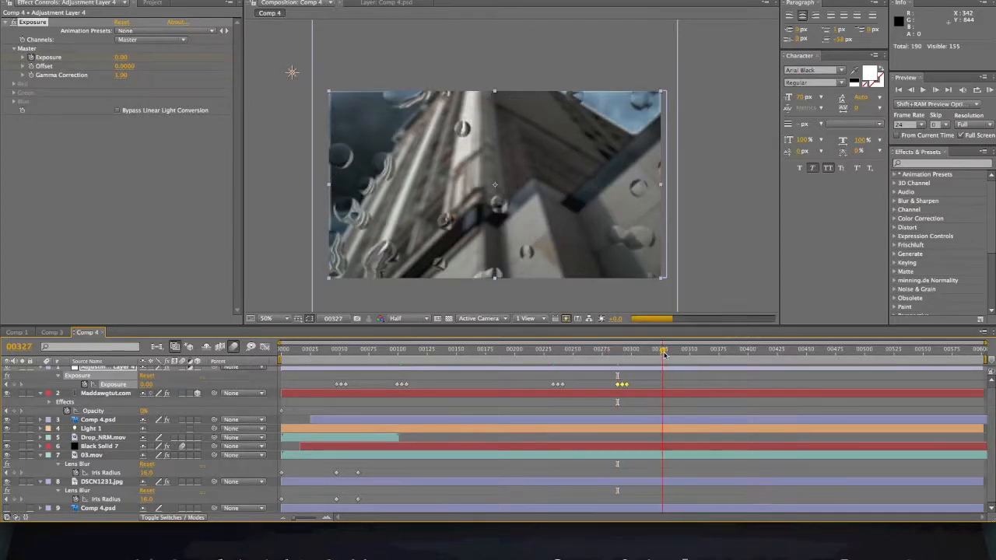
key("ctrl+v")
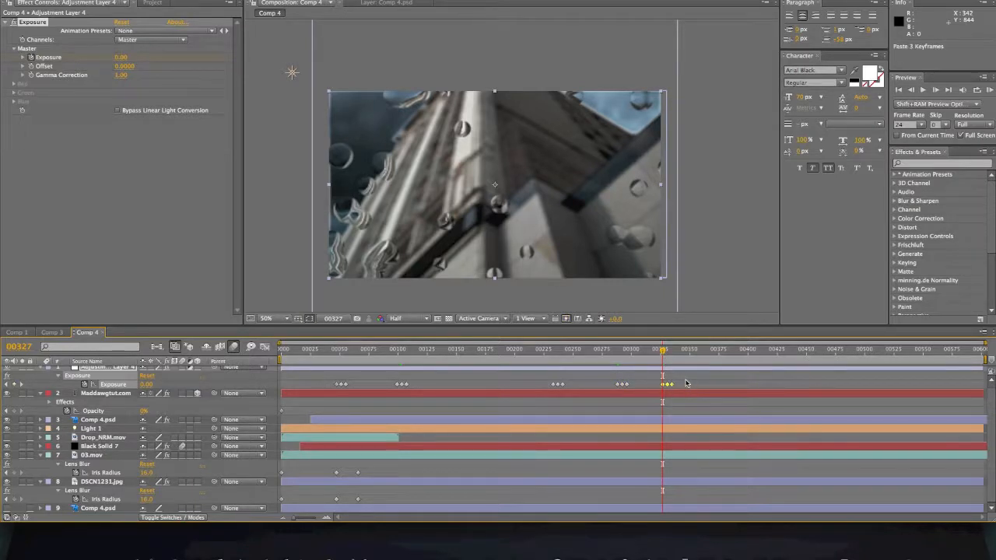
- Shorten the work area of Comp 4 to end at frame 334, just after the last exposure flash
scroll(686, 383, "up", 1)
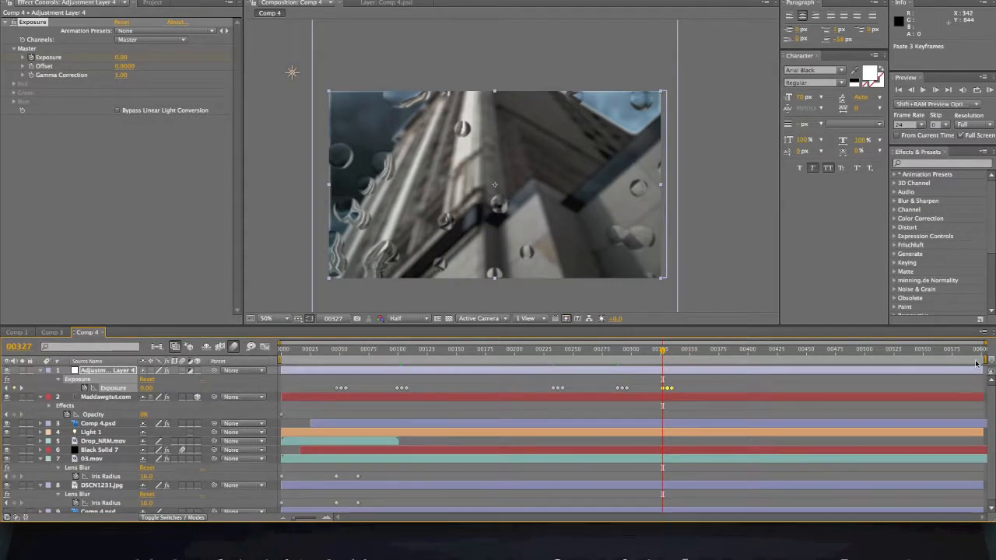
left_click_drag(976, 363, 673, 362)
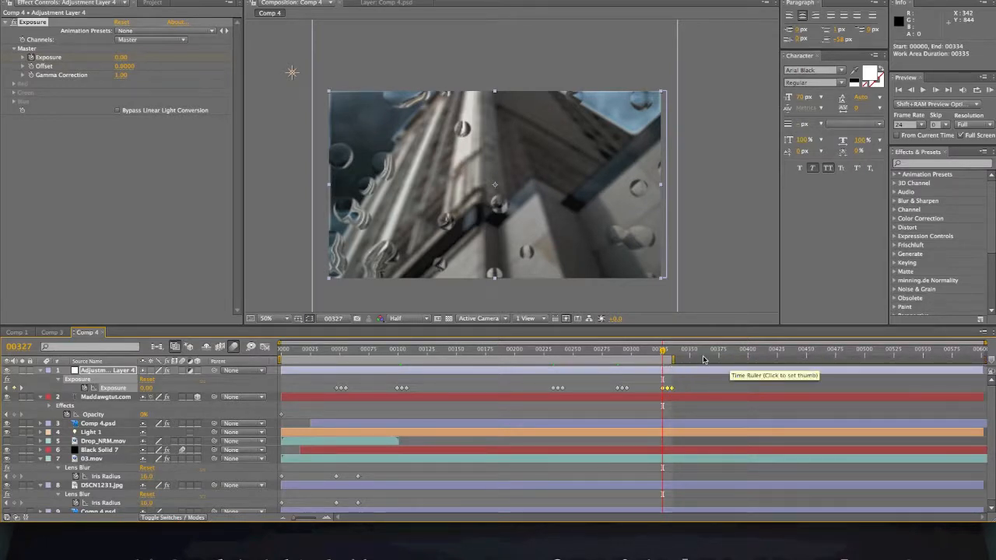
left_click_drag(662, 350, 340, 354)
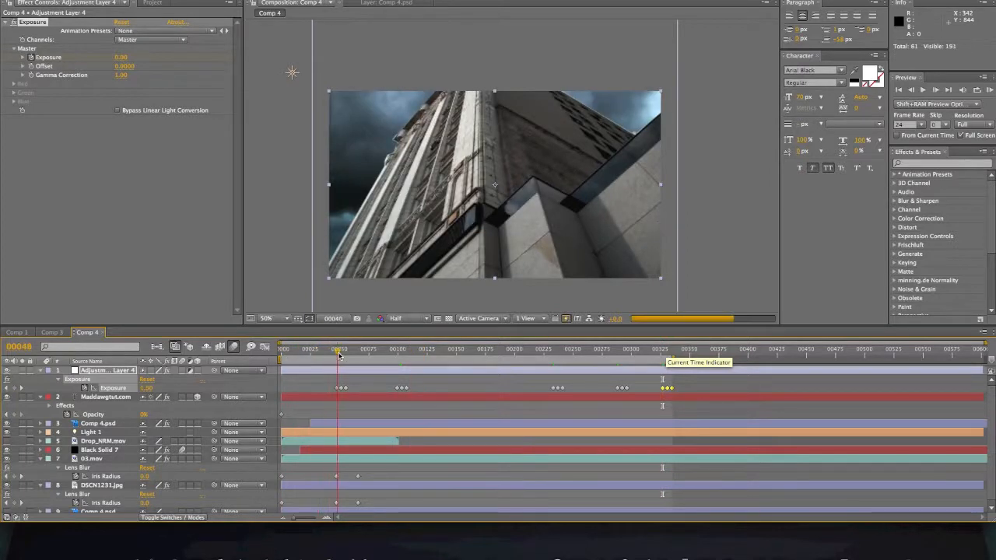
- Add a 0% Opacity keyframe to the Maddawgtut.com text layer at the second flash and move it to frame 99
left_click_drag(340, 354, 403, 362)
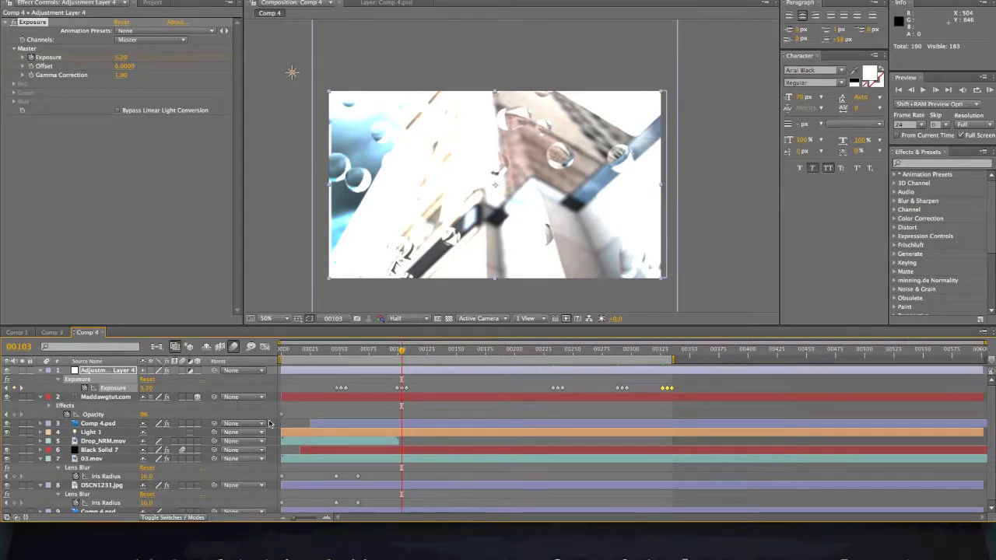
left_click(14, 418)
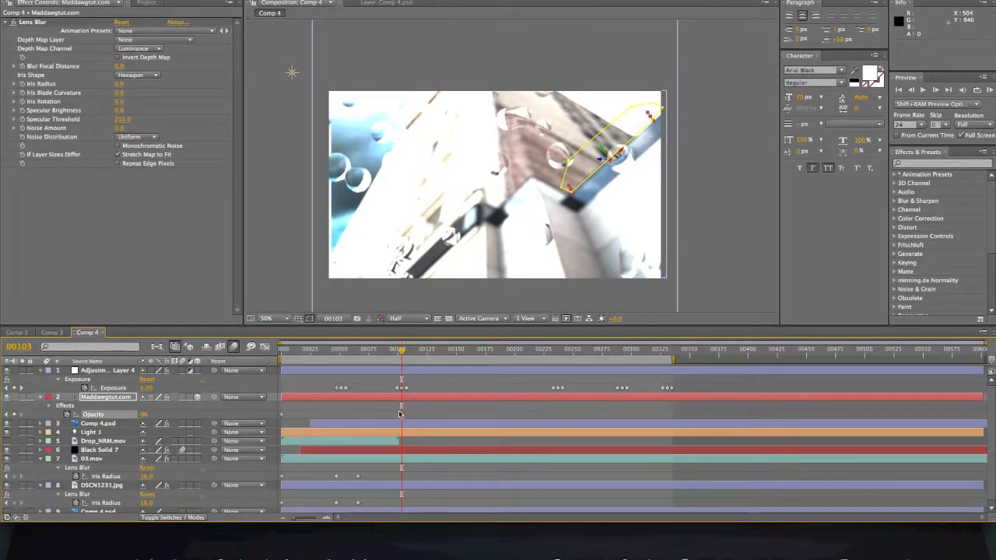
left_click(405, 352)
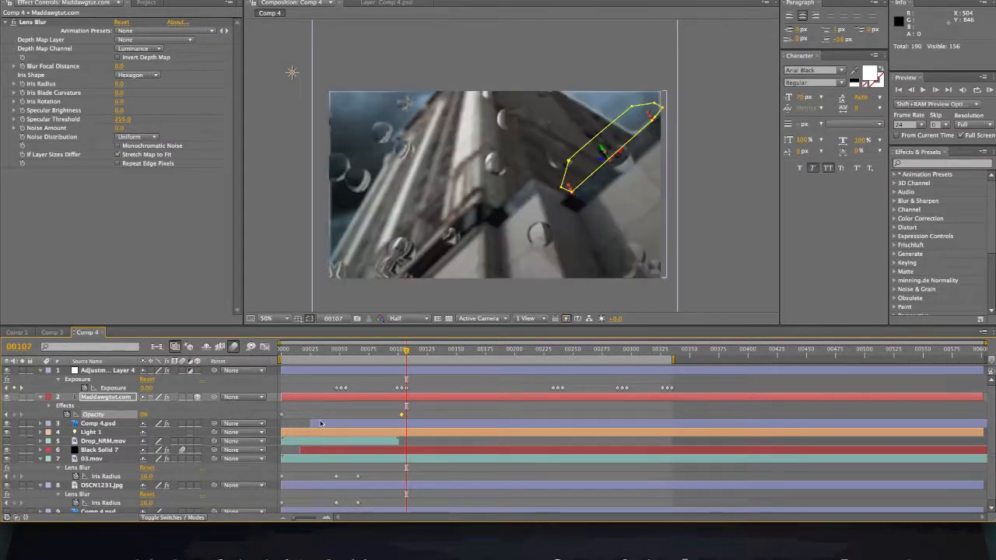
left_click_drag(402, 417, 397, 416)
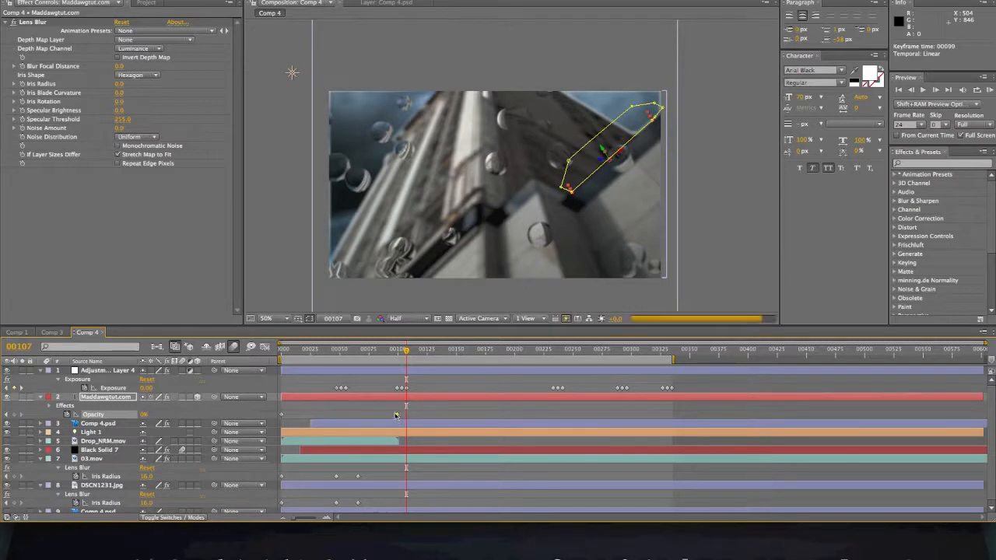
- Set the Maddawgtut.com layer's Opacity to 100% at frame 107 and scrub through the fade-in
left_click(398, 358)
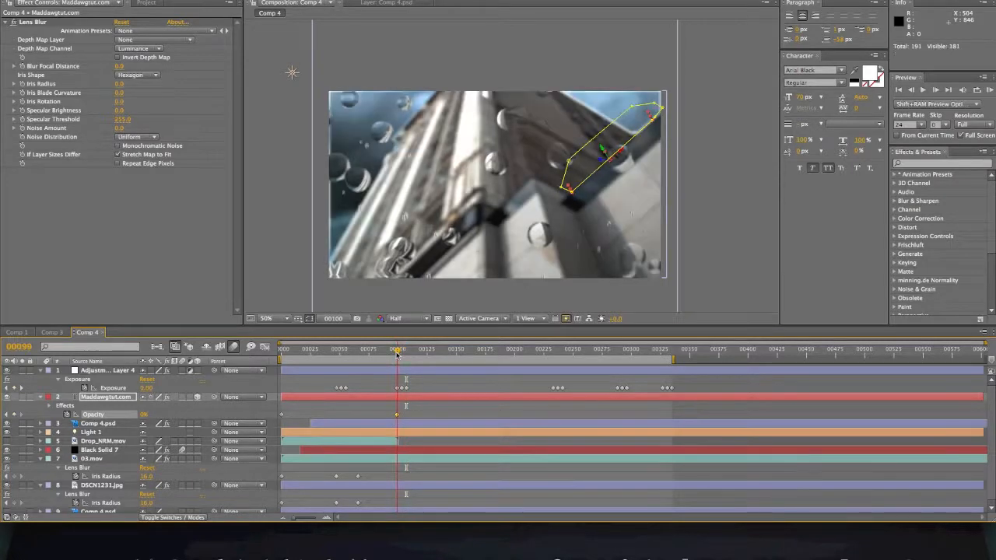
left_click(406, 352)
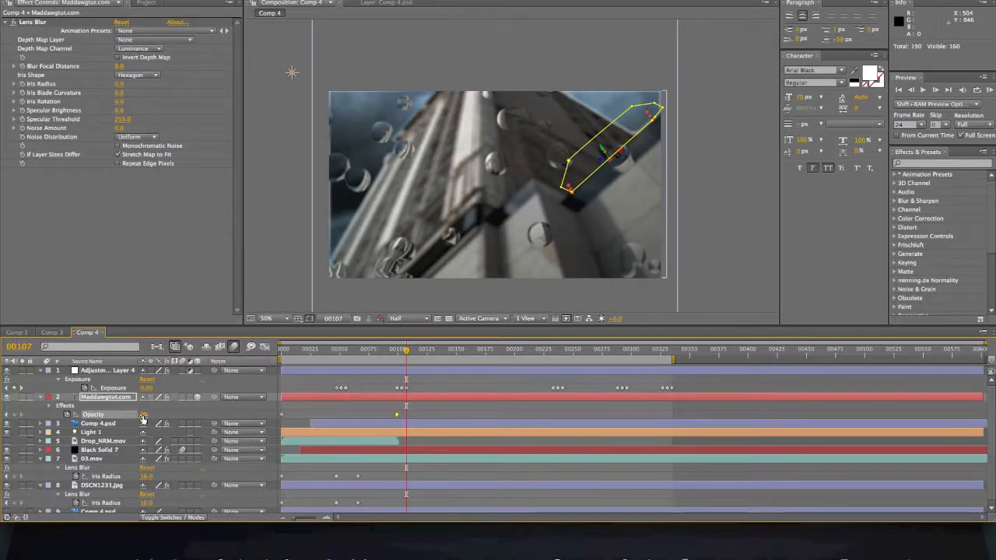
left_click_drag(148, 414, 261, 413)
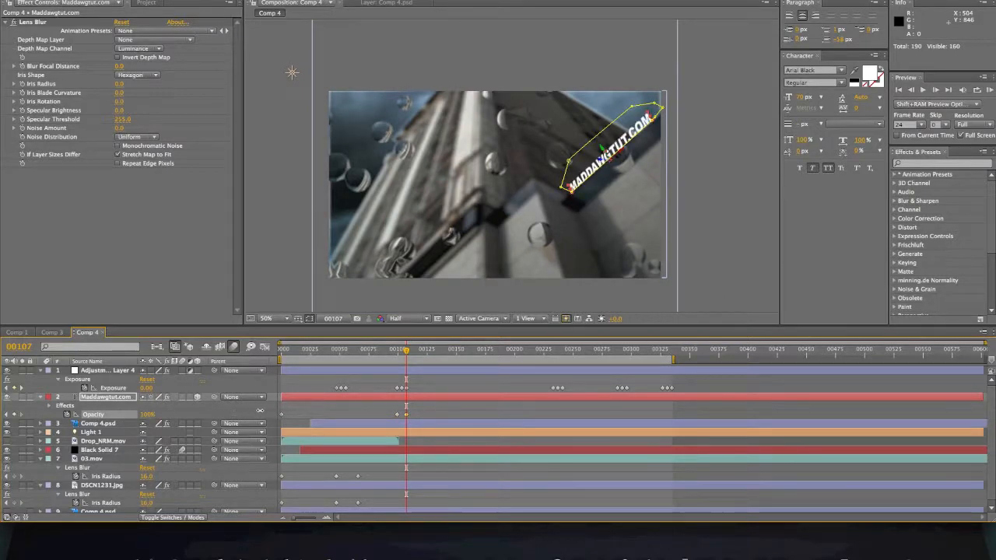
left_click_drag(413, 354, 406, 355)
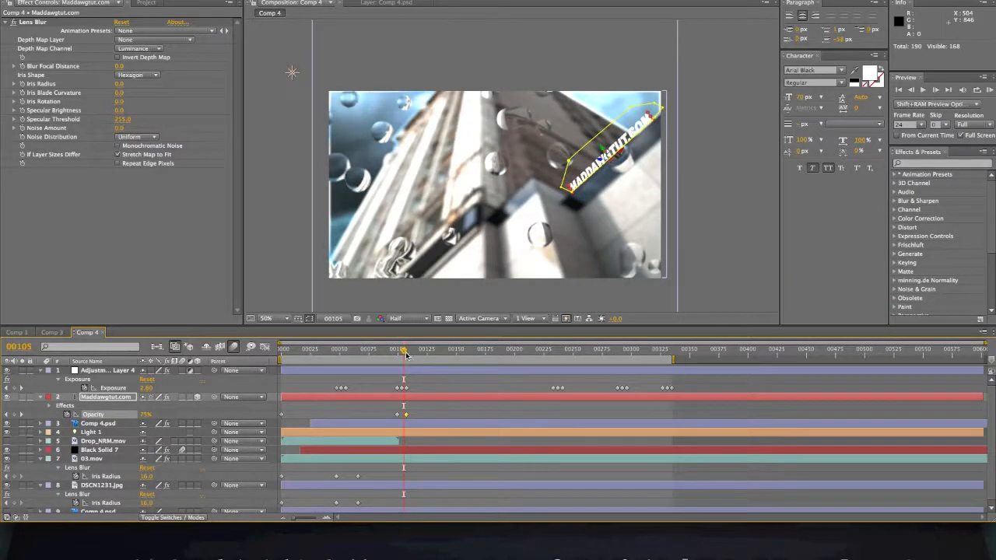
left_click_drag(404, 353, 406, 354)
left_click(413, 353)
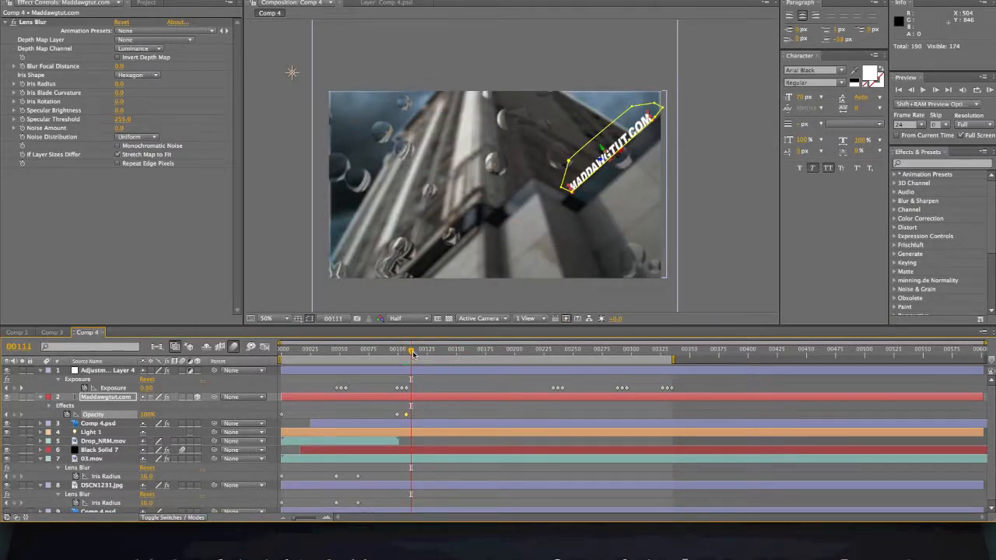
- Start animating the Lens Blur Iris Radius of the Maddawgtut.com layer with a keyframe of 0 at frame 198
mouse_move(418, 354)
left_mouse_down()
mouse_move(408, 355)
mouse_move(437, 356)
left_mouse_up()
left_click(123, 399)
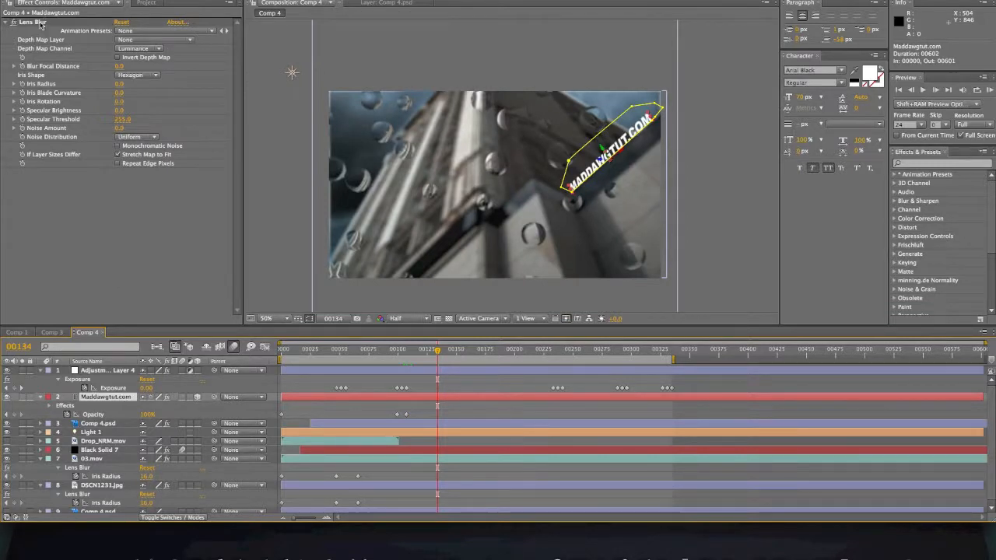
left_click(440, 355)
left_click_drag(473, 355, 514, 355)
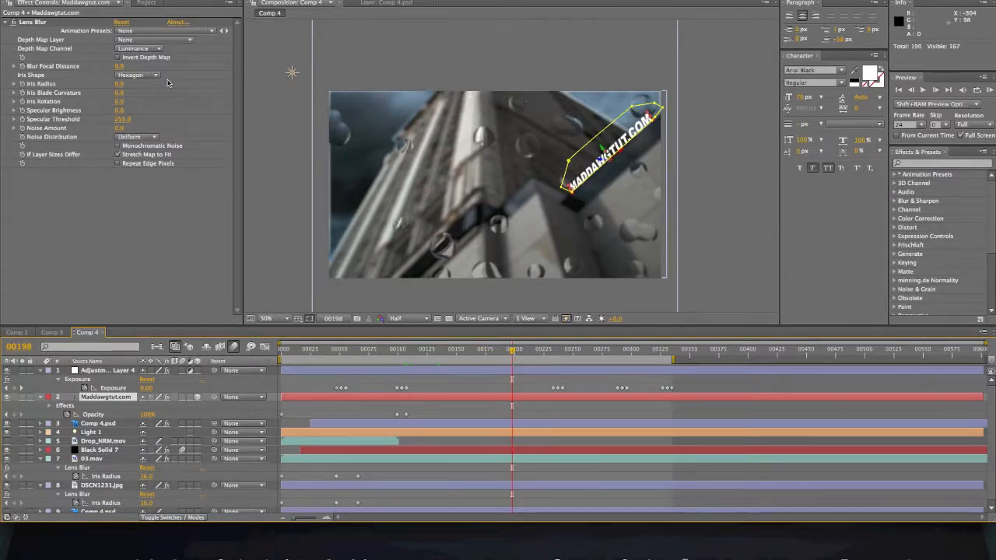
left_click(22, 84)
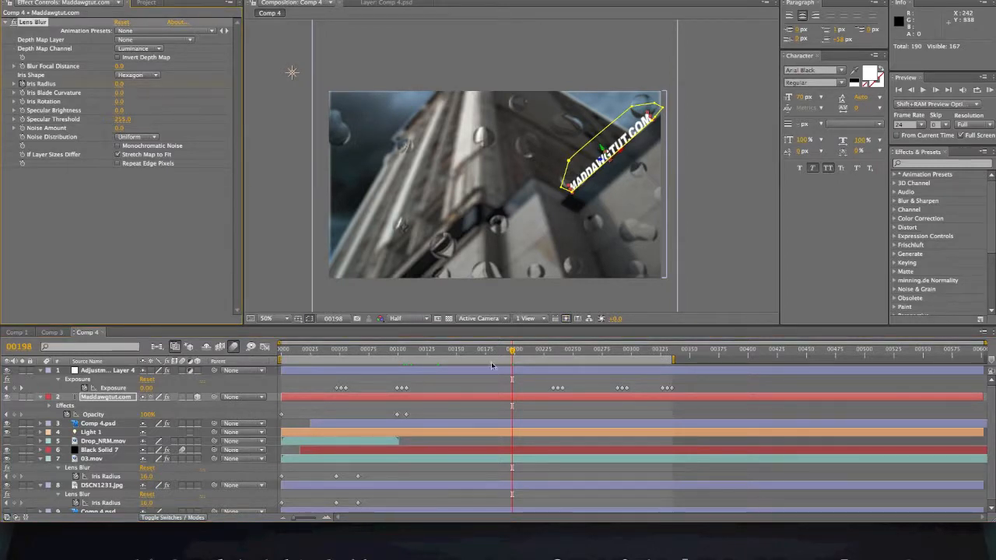
- Set the Maddawgtut.com layer's Lens Blur Iris Radius to 16 at frame 214
mouse_move(515, 358)
left_mouse_down()
mouse_move(558, 354)
mouse_move(531, 358)
left_mouse_up()
left_click_drag(118, 87, 218, 86)
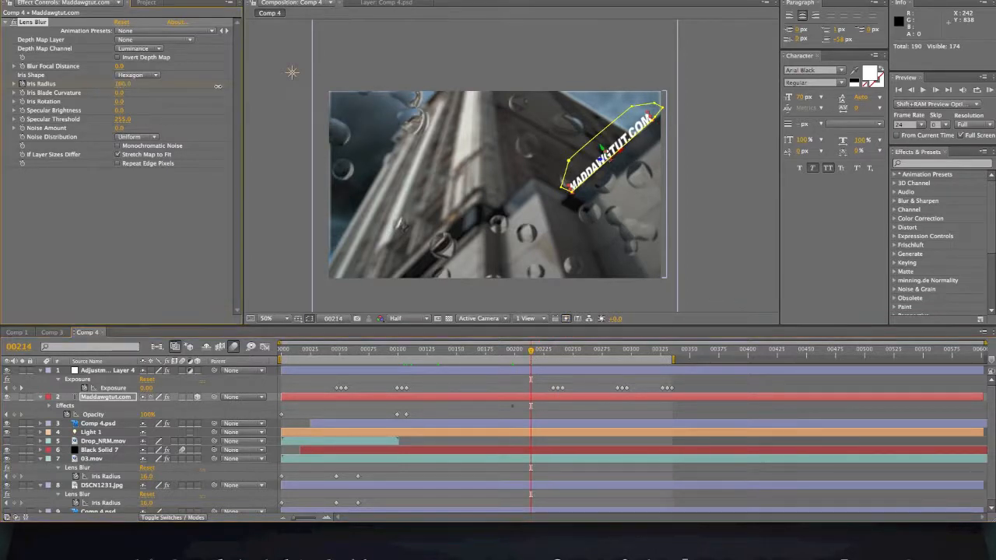
left_click_drag(149, 87, 134, 87)
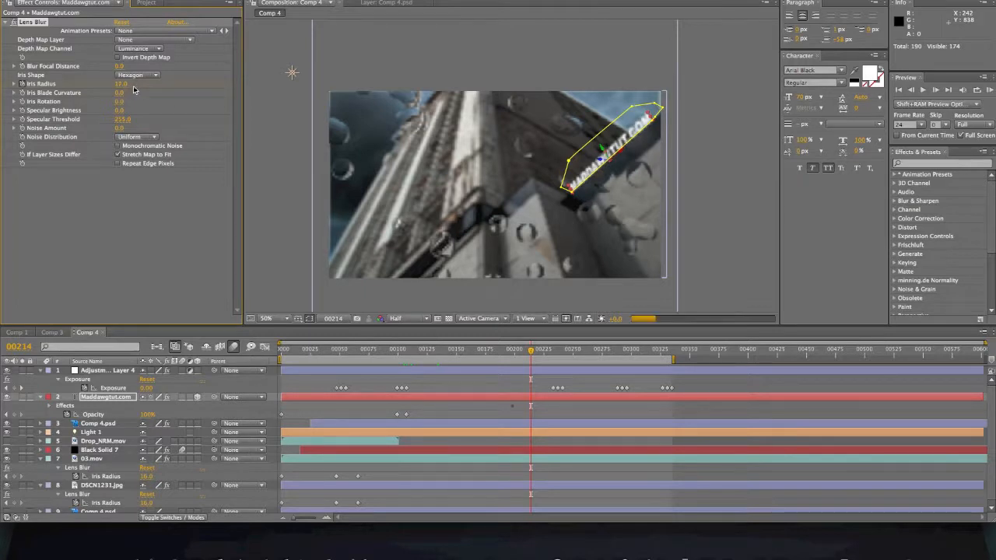
left_click(117, 83)
type("0")
key("Return")
left_click(177, 254)
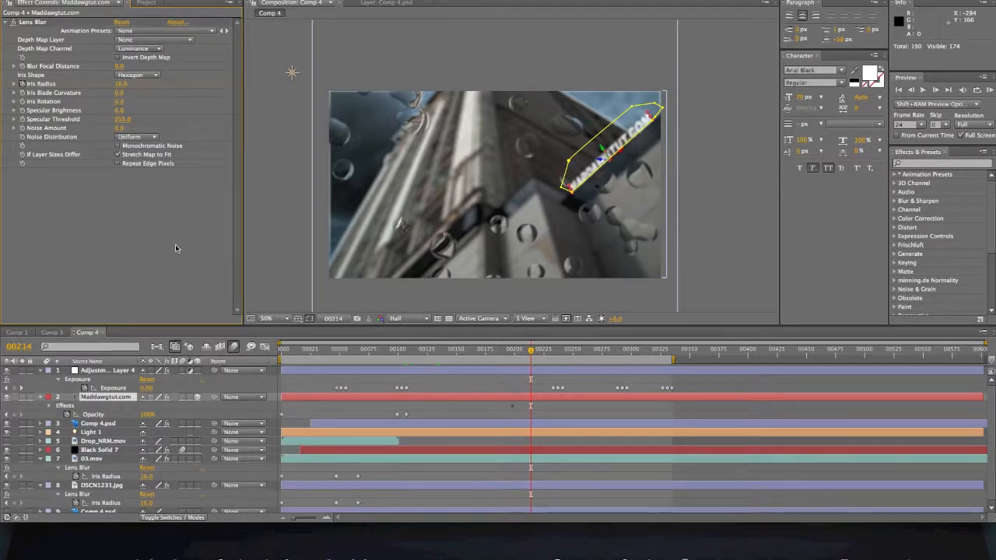
- Collapse the properties of all layers and reveal only the keyframed properties of the Maddawgtut.com layer
left_click(499, 400)
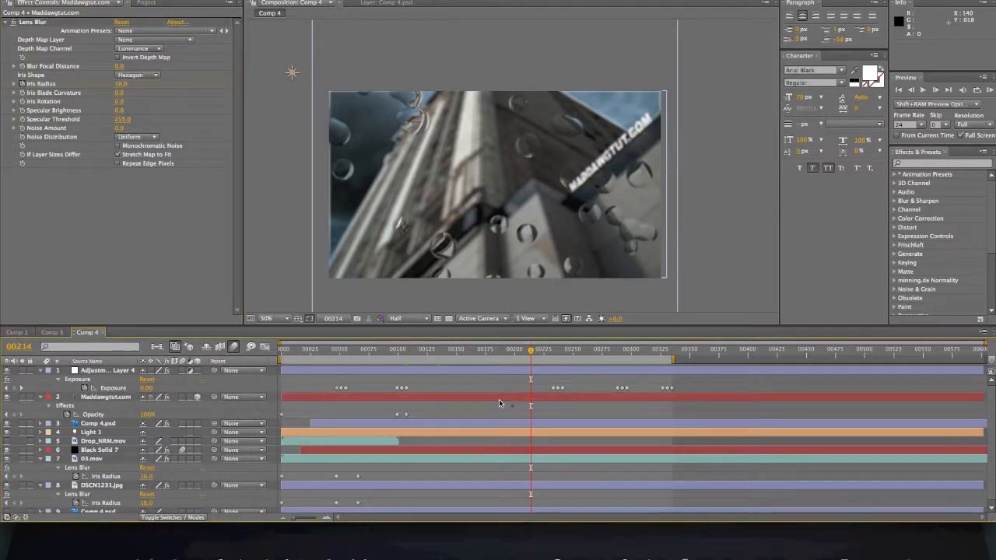
key("u")
left_click(331, 380)
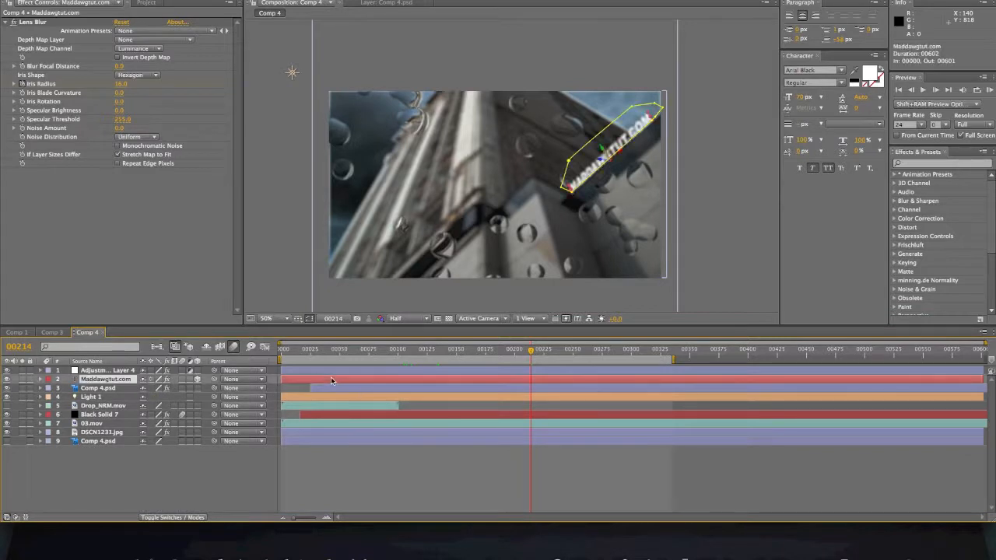
key("u")
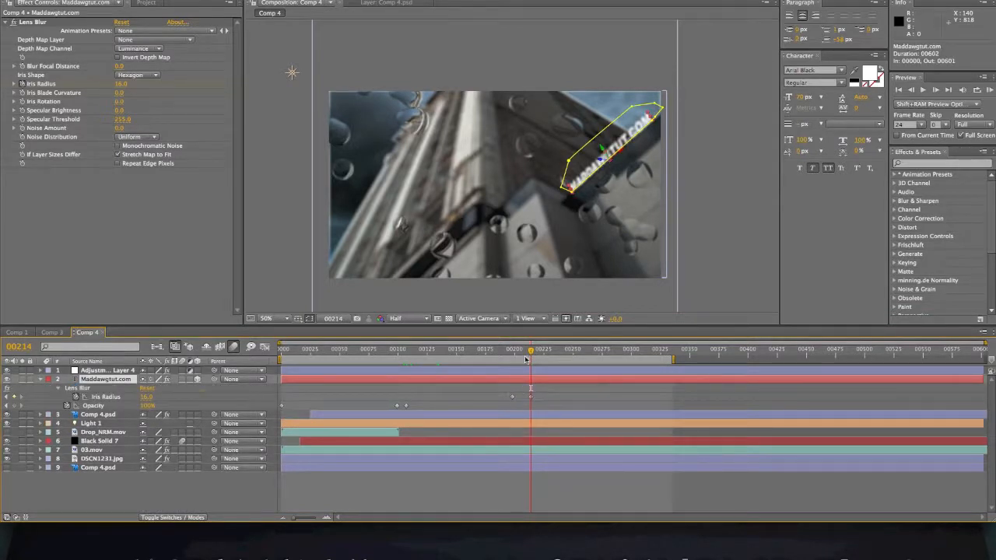
- Copy the two fade-in Opacity keyframes of the Maddawgtut.com layer at frames 99 and 107
mouse_move(531, 351)
left_mouse_down()
mouse_move(394, 358)
mouse_move(534, 362)
left_mouse_up()
left_click_drag(420, 405, 391, 408)
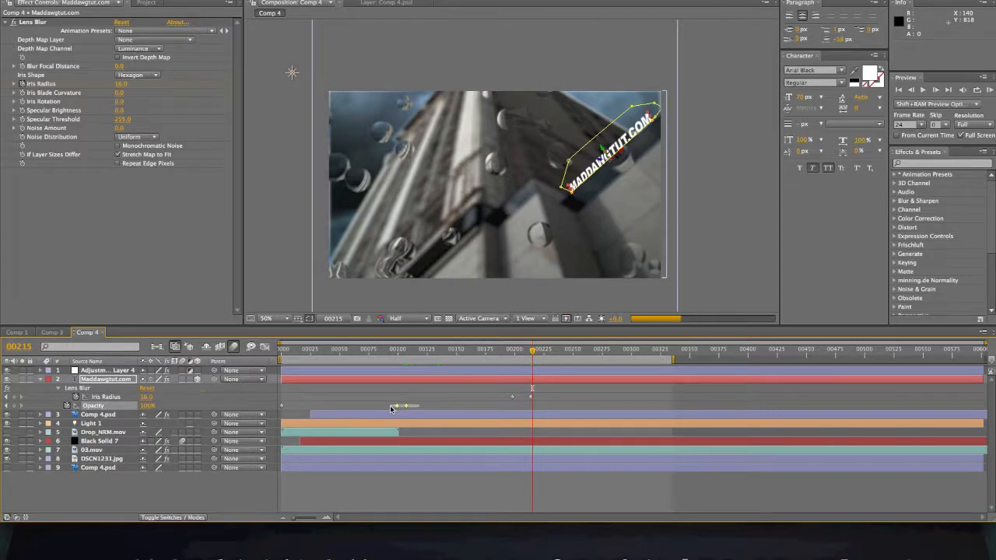
key("ctrl+c")
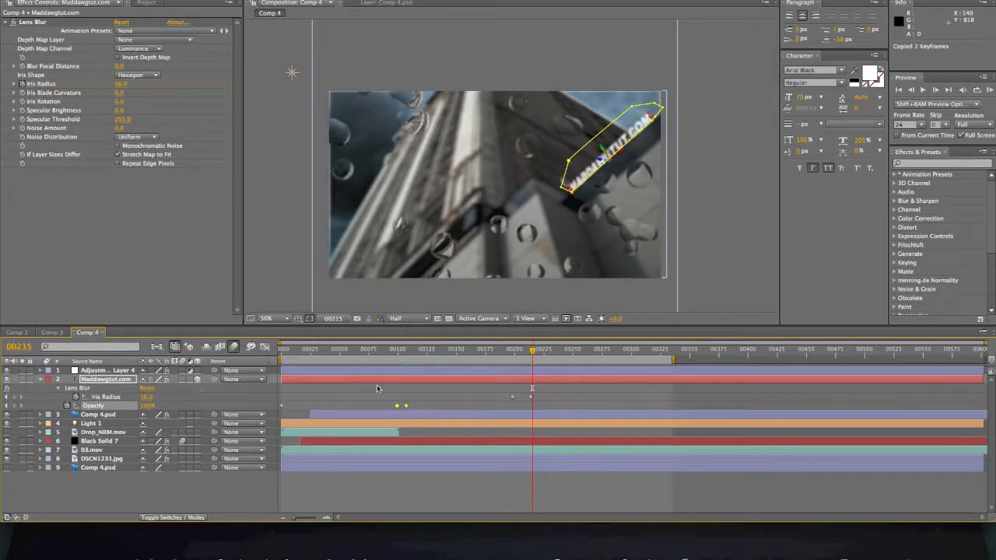
- Reveal Adjustment Layer 4's Exposure keyframes and paste the copied Opacity keyframes at the third flash, frame 233
left_click(101, 372)
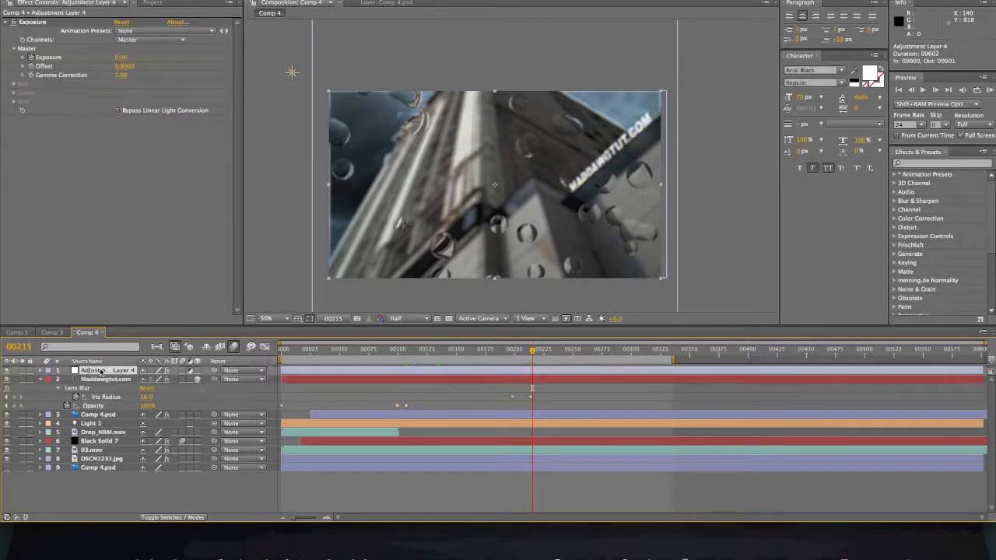
key("u")
left_click(552, 354)
key("ctrl+v")
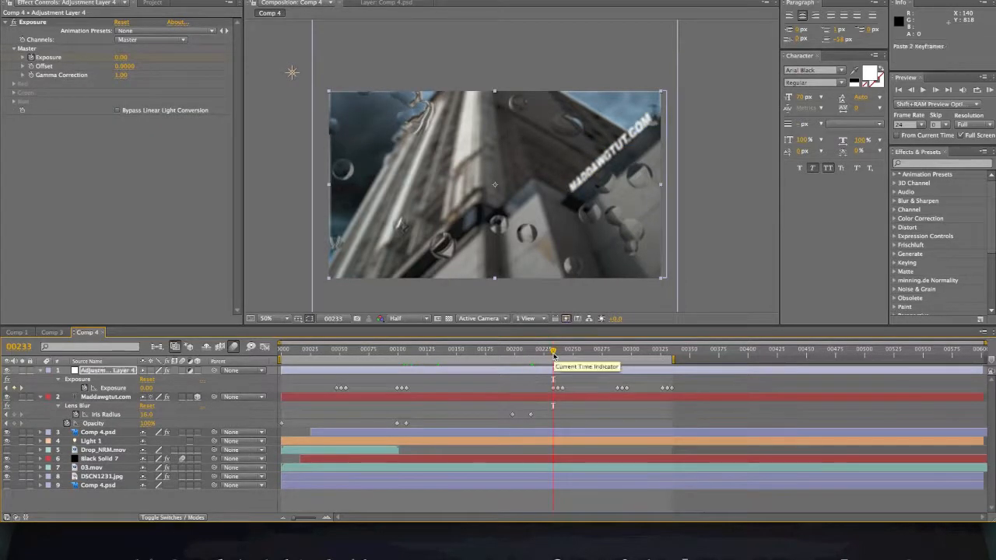
- Duplicate the Maddawgtut.com layer's two fade-in Opacity keyframes to frame 233 on the same layer
left_click_drag(409, 416, 393, 428)
key("ctrl+c")
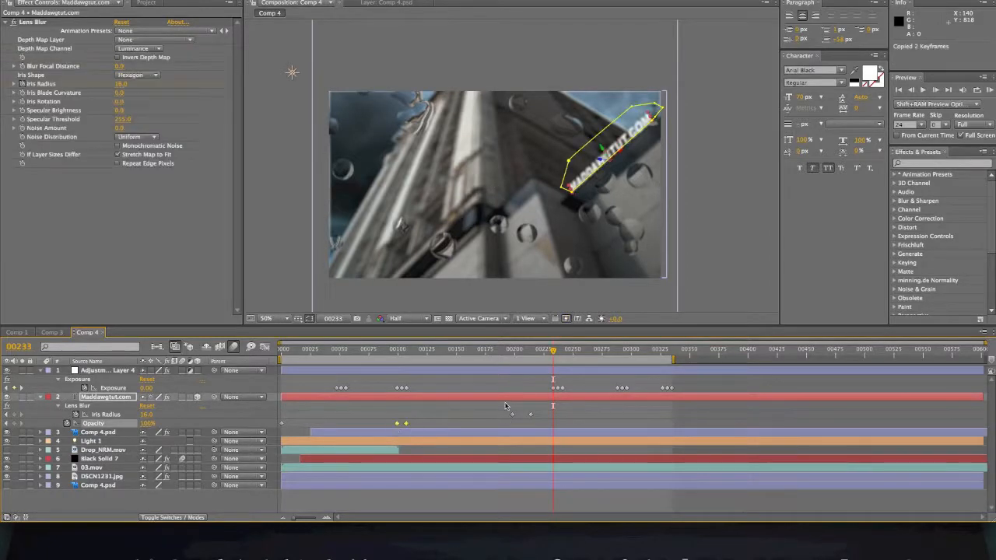
key("ctrl+v")
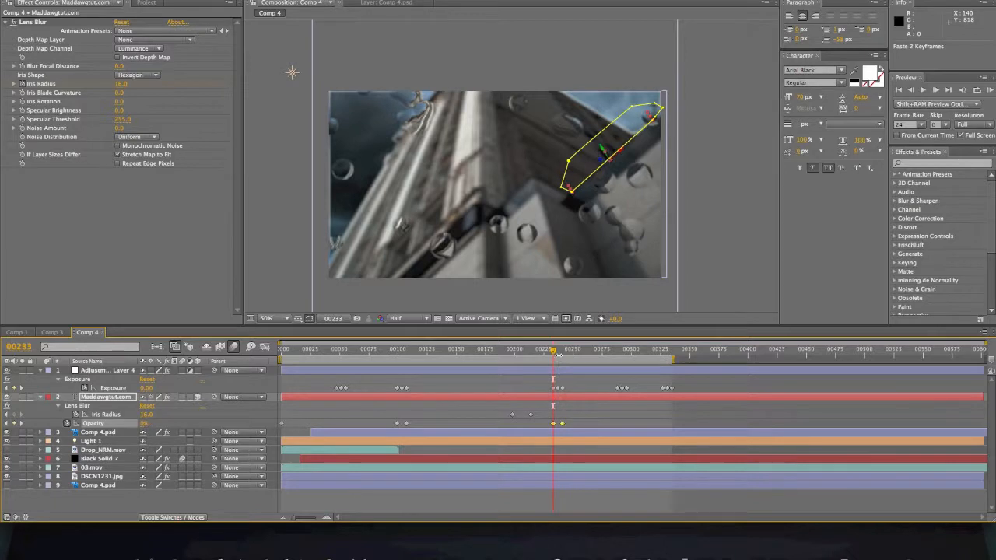
- Swap the order of the two Opacity keyframes at frame 233 so the text fades out, then scrub back to check
left_click(570, 423)
left_click(553, 424)
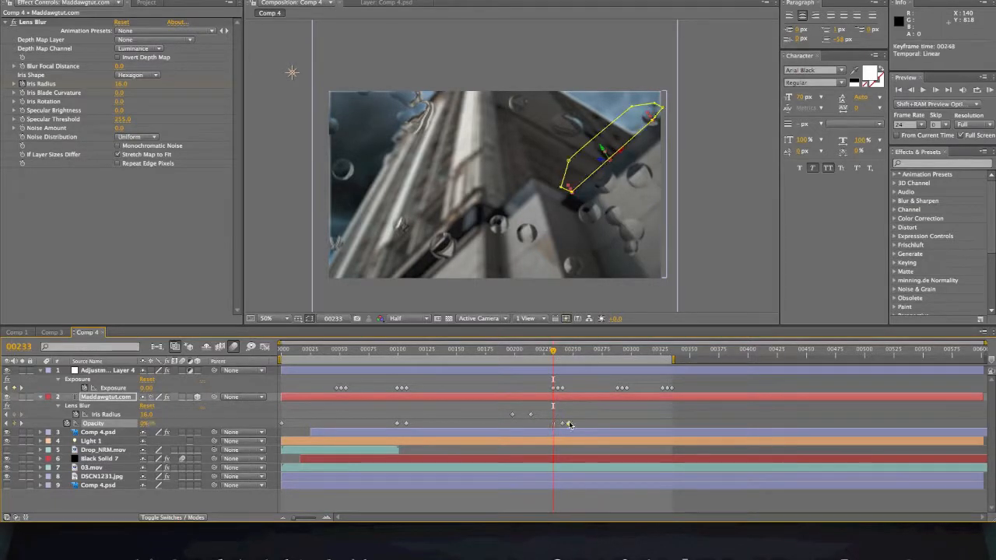
left_click(527, 425)
left_click_drag(553, 351, 480, 354)
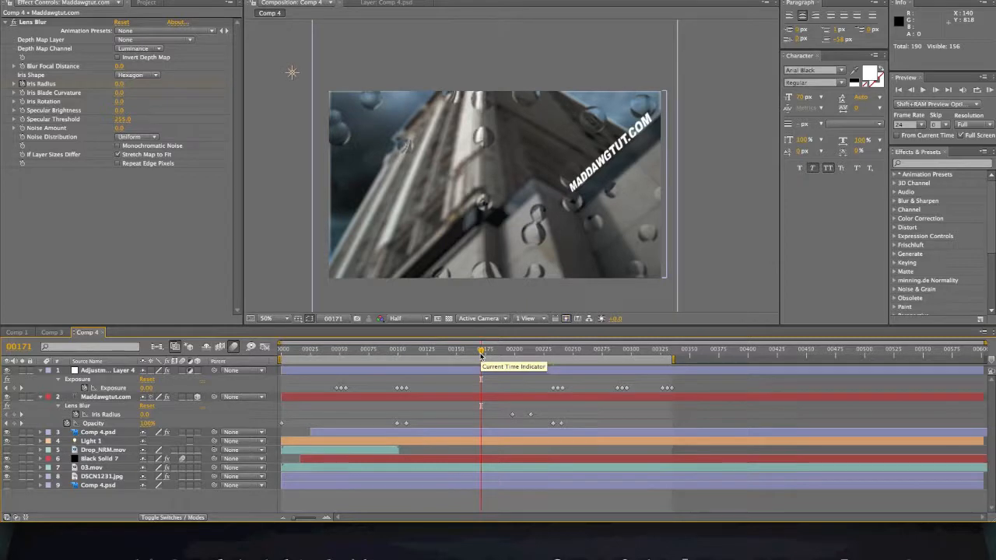
- Reveal the DSCN1231.jpg layer's keyframes, then hold its Iris Radius with a keyframe at frame 99 and set it to 0 at frame 107
left_click(286, 266)
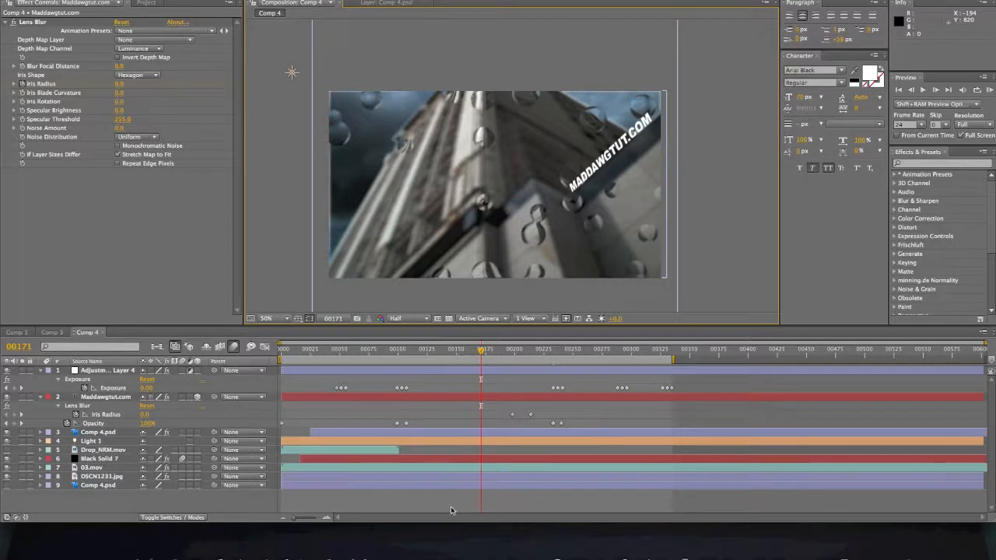
left_click(94, 477)
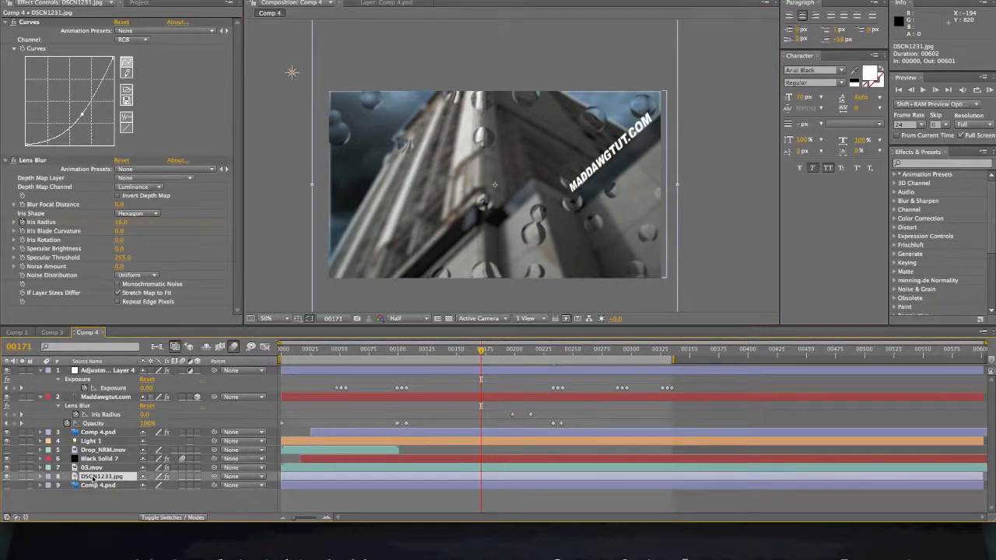
key("u")
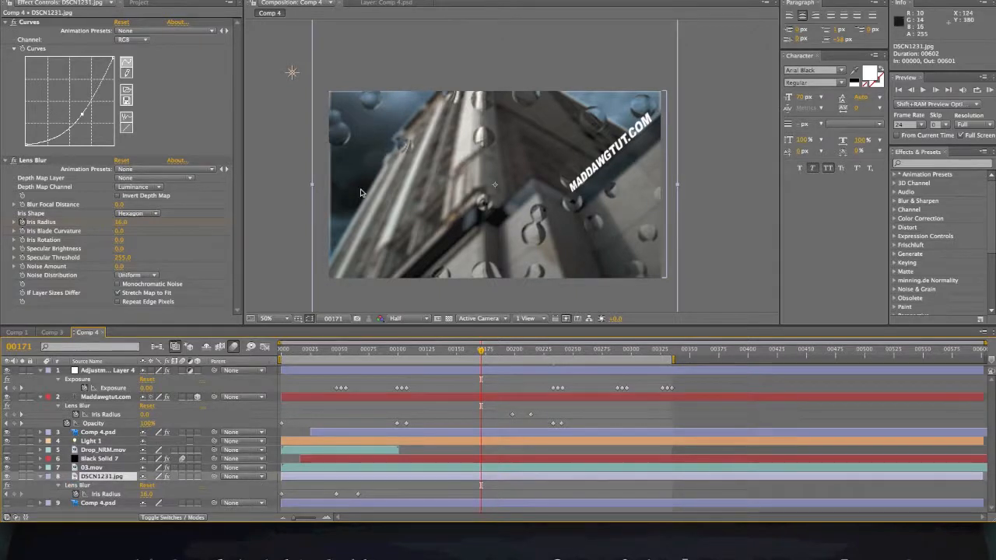
left_click_drag(481, 351, 398, 370)
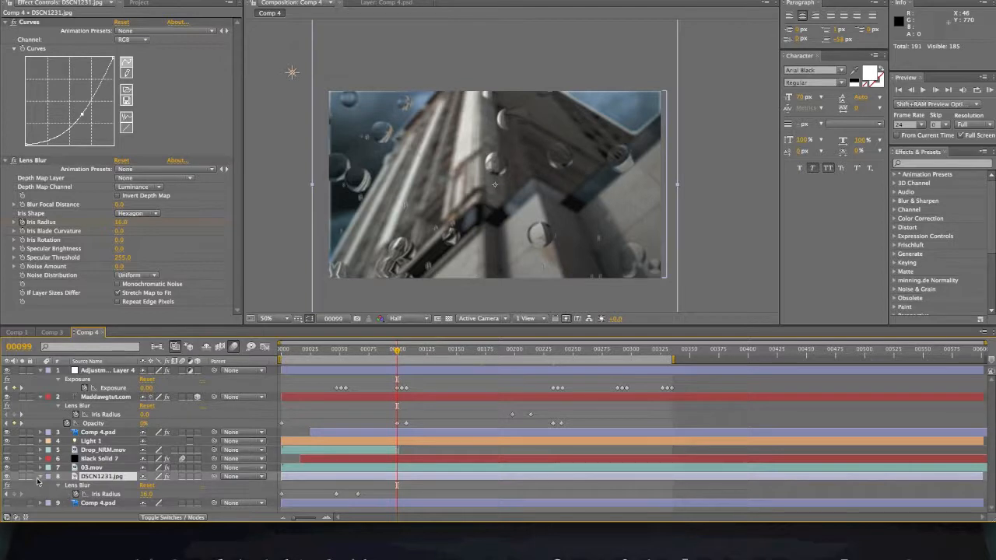
left_click(13, 495)
left_click_drag(397, 350, 404, 352)
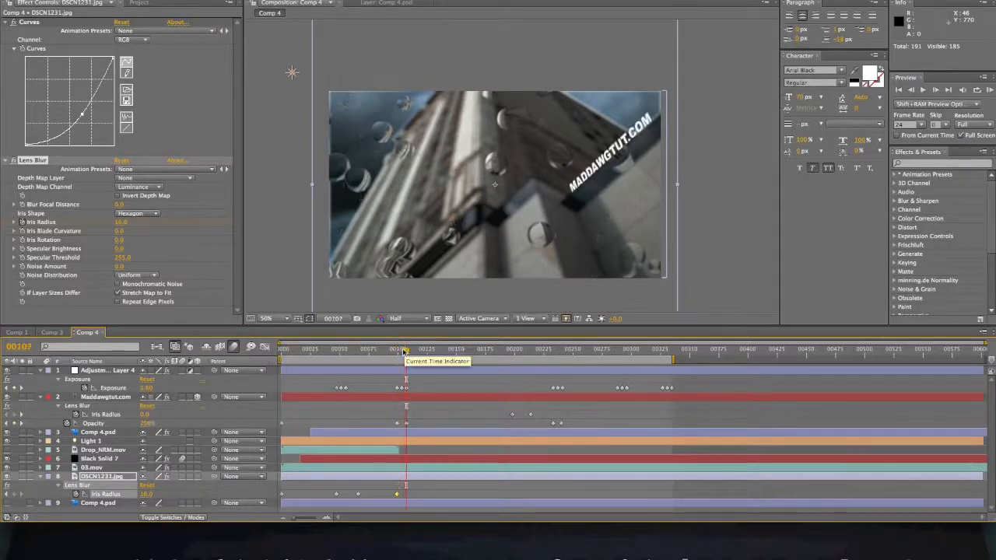
left_click(121, 222)
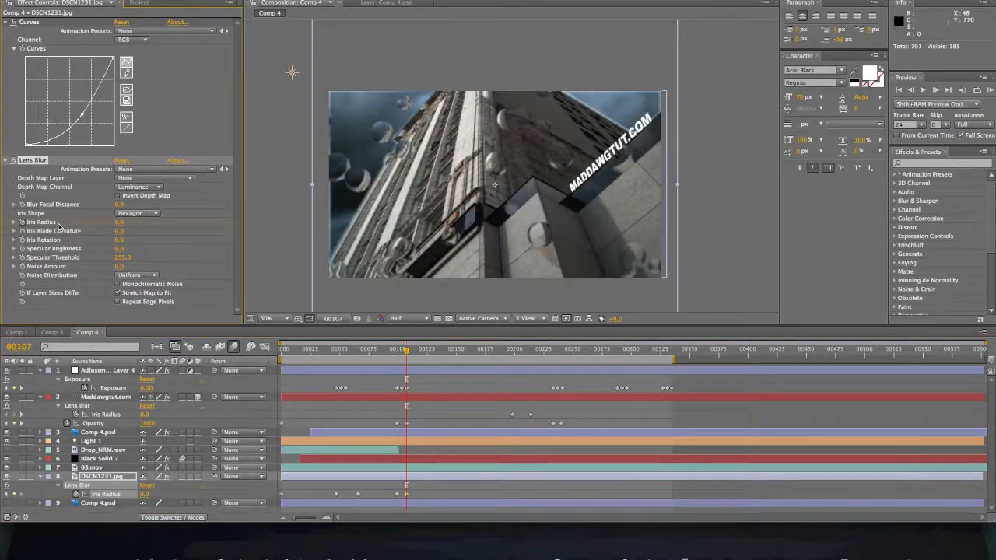
- Copy the DSCN1231.jpg layer's Iris Radius keyframes at frames 99 and 107 and paste them at frame 233
left_click(407, 355)
left_click_drag(407, 355, 553, 359)
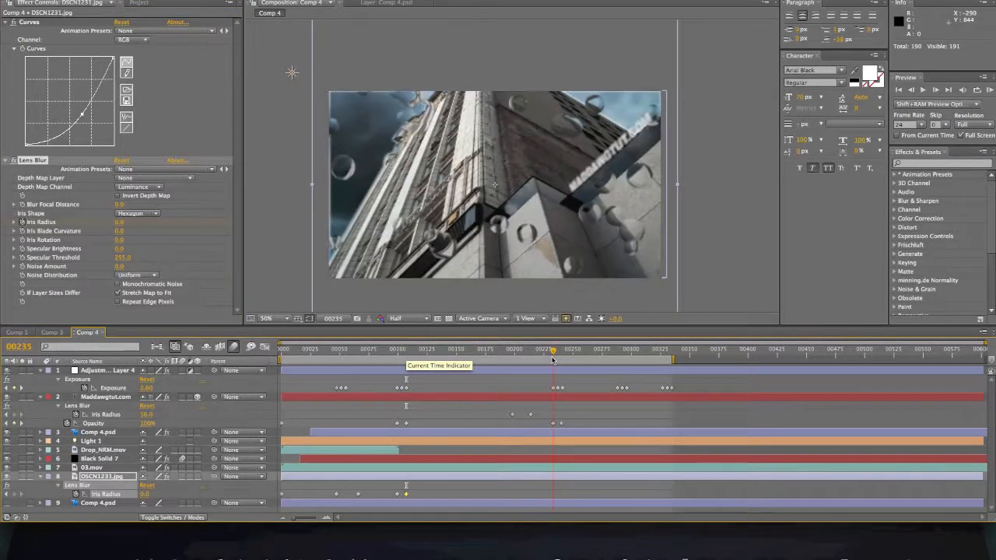
left_click_drag(410, 493, 391, 498)
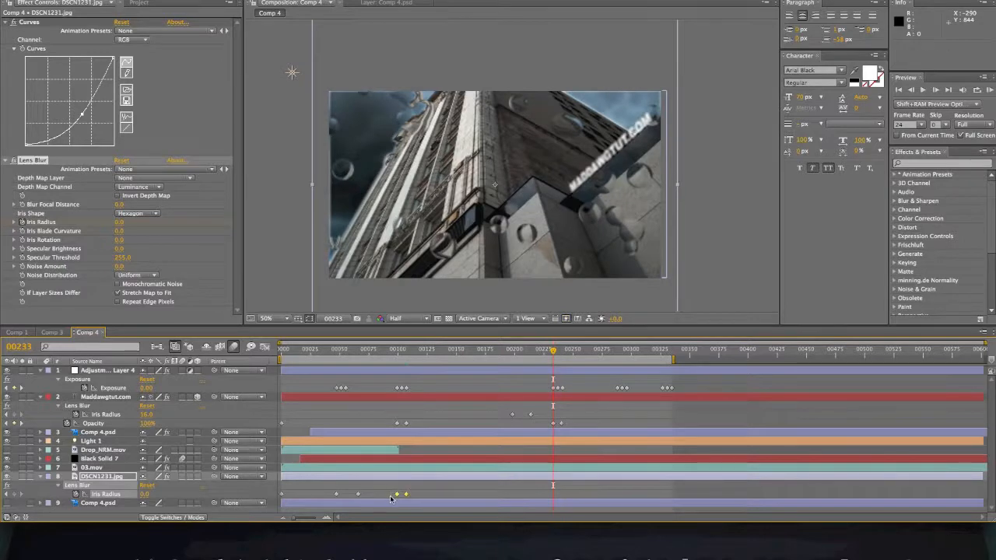
key("ctrl+c")
key("ctrl+v")
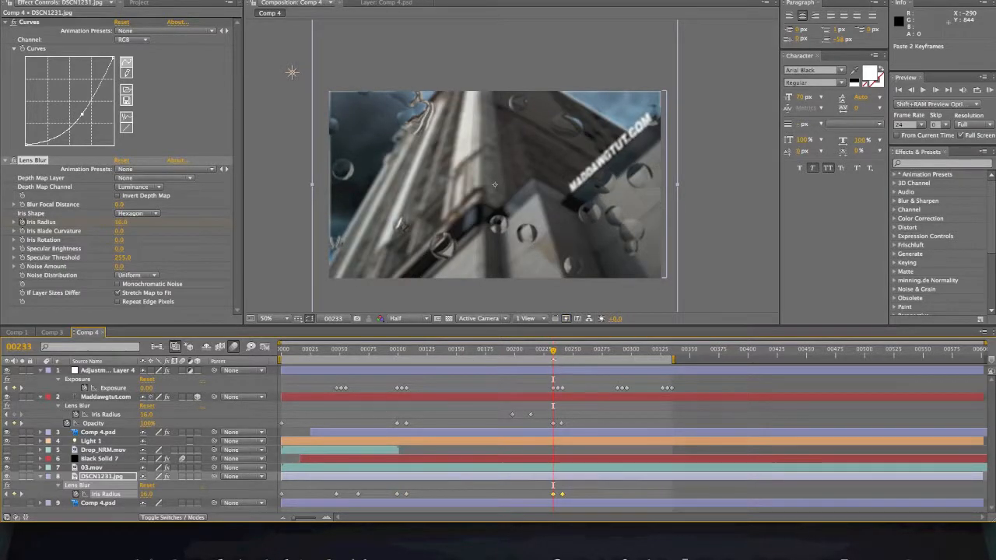
- Swap the two pasted Iris Radius keyframes at frames 233 and 241 so the building goes from sharp to blurred
left_click(576, 491)
mouse_move(554, 495)
left_mouse_down()
mouse_move(575, 497)
mouse_move(563, 496)
left_mouse_up()
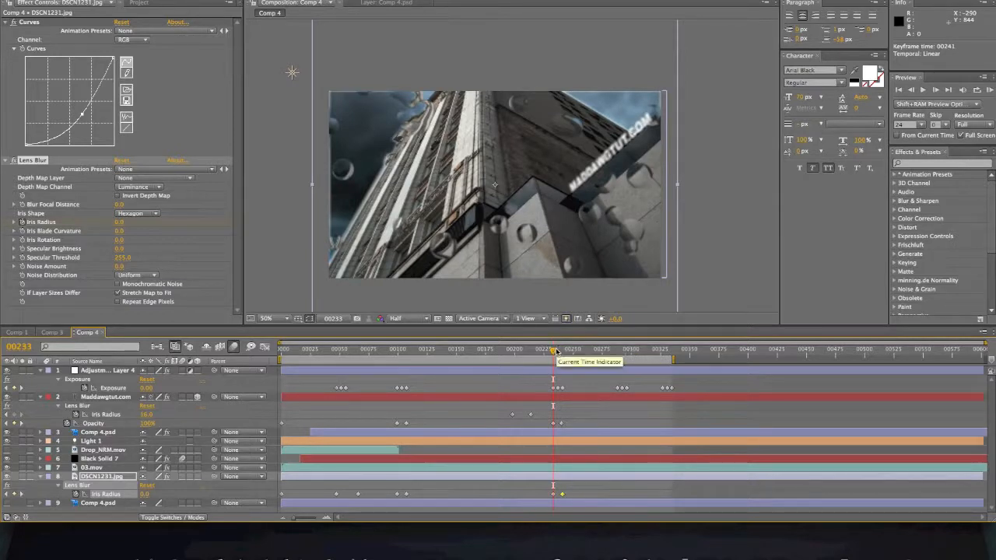
left_click_drag(556, 352, 565, 352)
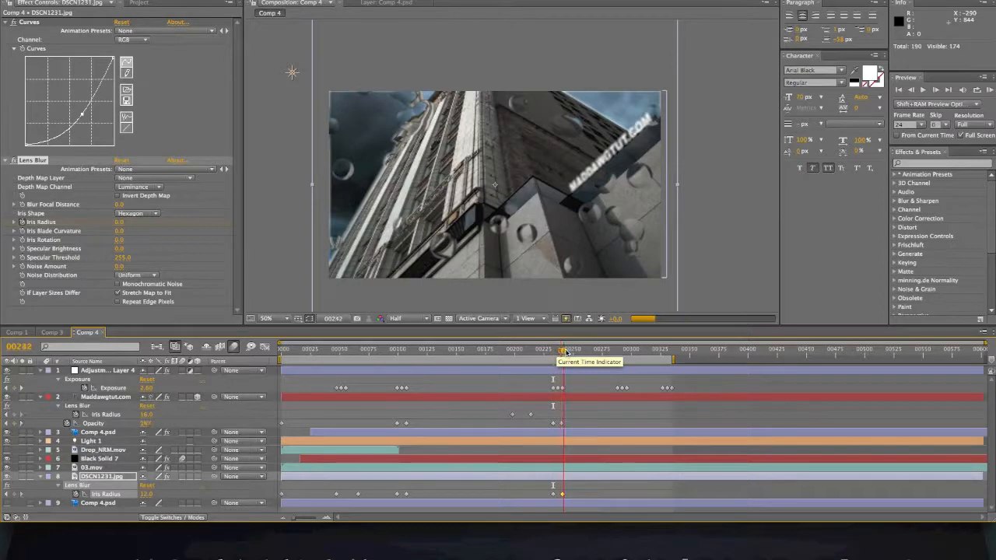
- Move the swapped Iris Radius pair to start at frame 199 and end at about frame 213, in line with the text's blur keyframes
left_click(559, 495)
left_click_drag(554, 495, 513, 496)
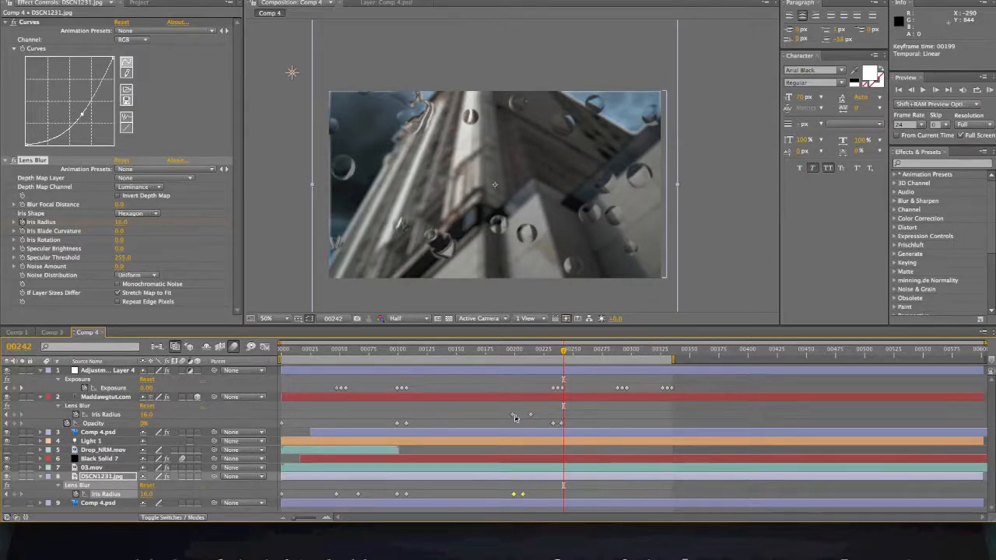
left_click(513, 350)
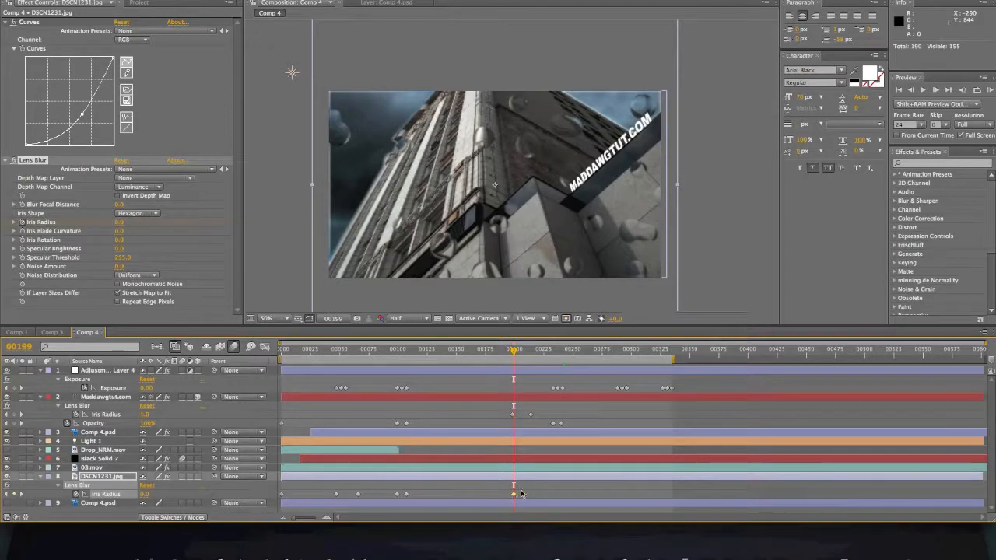
left_click_drag(525, 496, 530, 496)
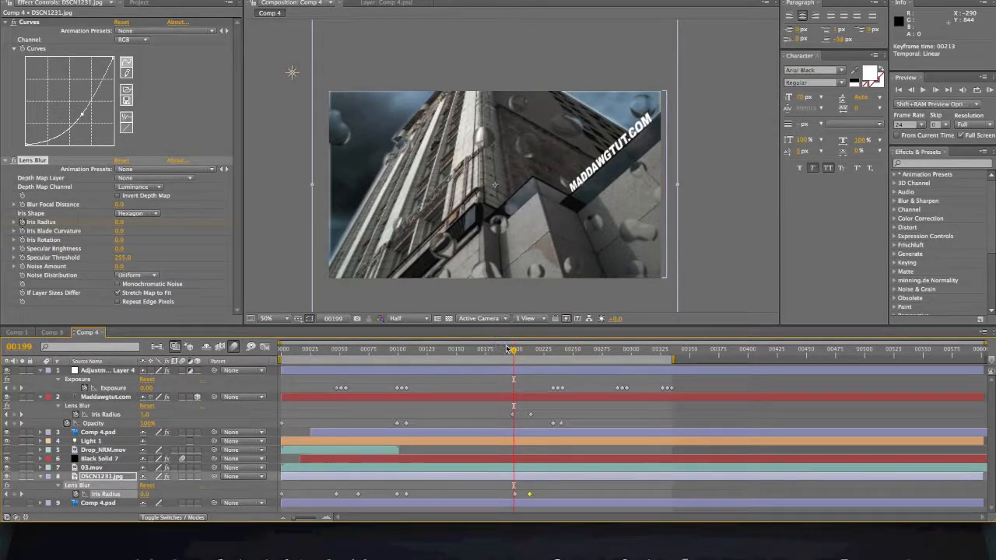
left_click_drag(515, 351, 528, 352)
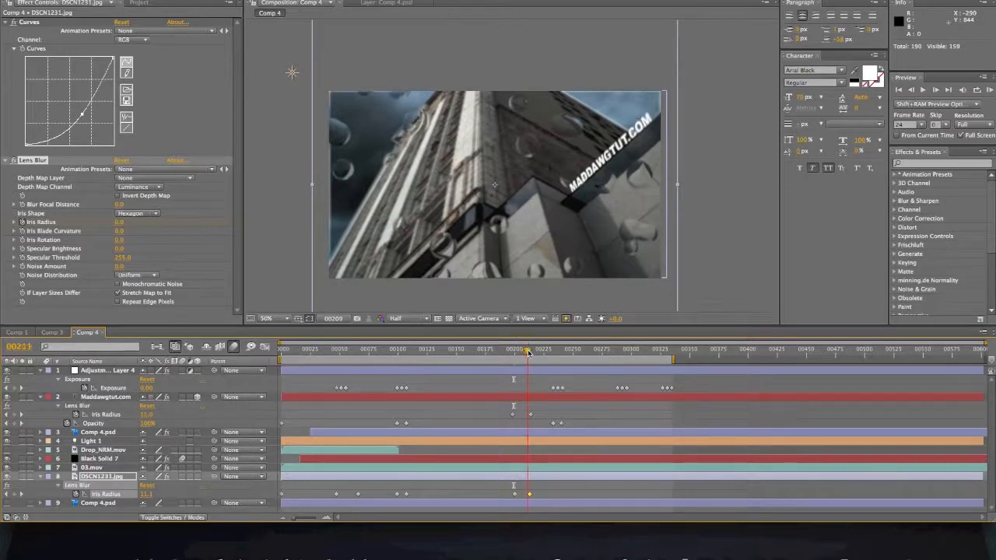
left_click_drag(530, 495, 514, 495)
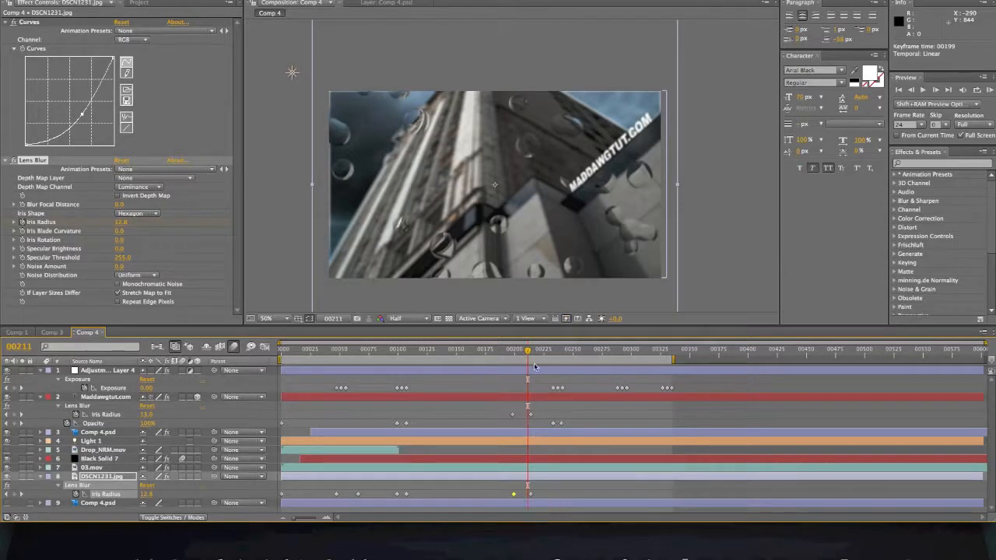
left_click(535, 351)
left_click(538, 351)
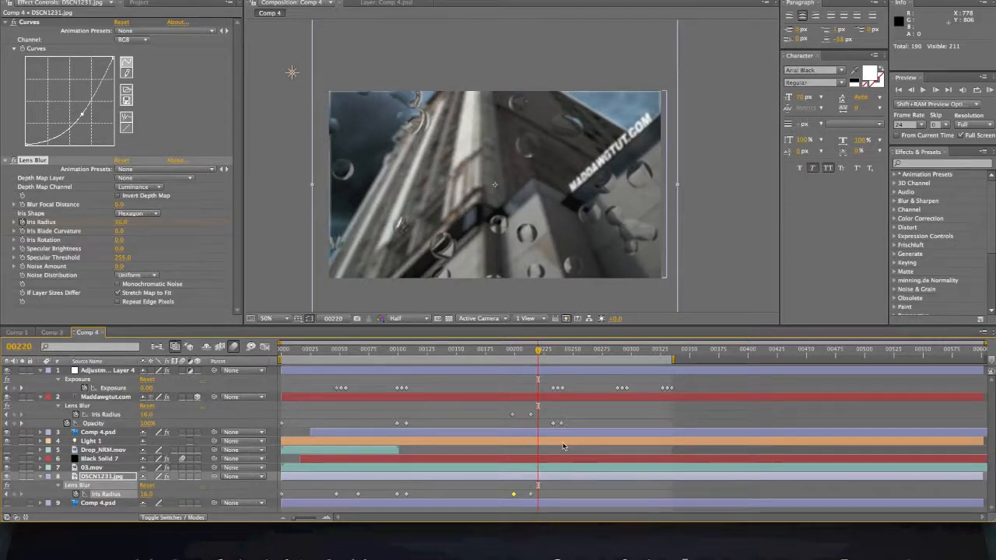
- Reveal the 03.mov layer's keyframes, add an Iris Radius keyframe at its current value and move it to frame 99
left_click(112, 469)
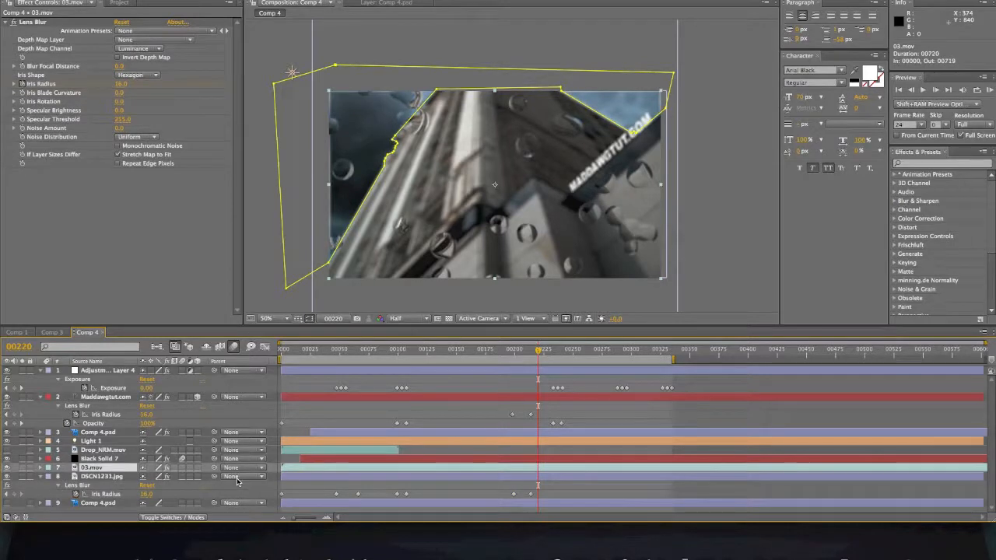
key("u")
scroll(244, 492, "down", 1)
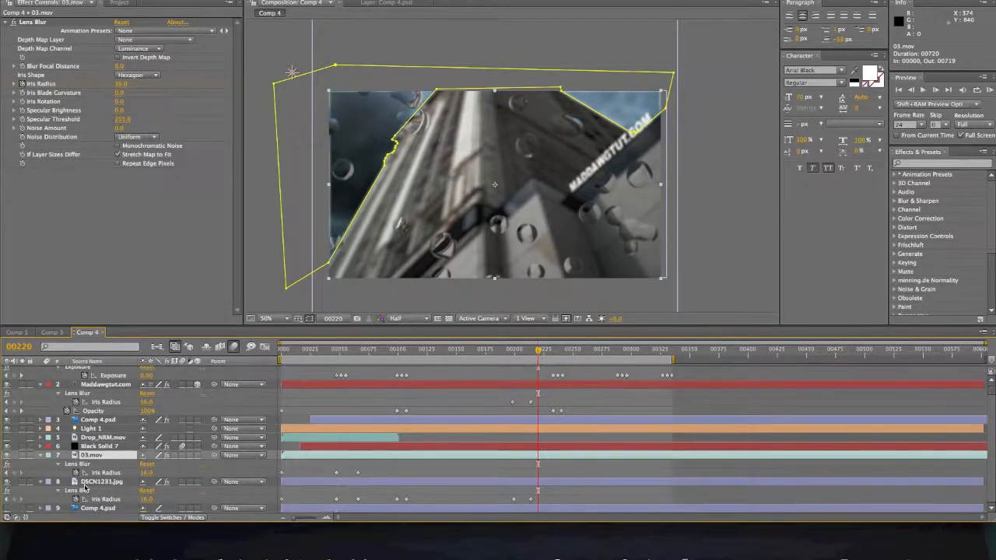
left_click(14, 473)
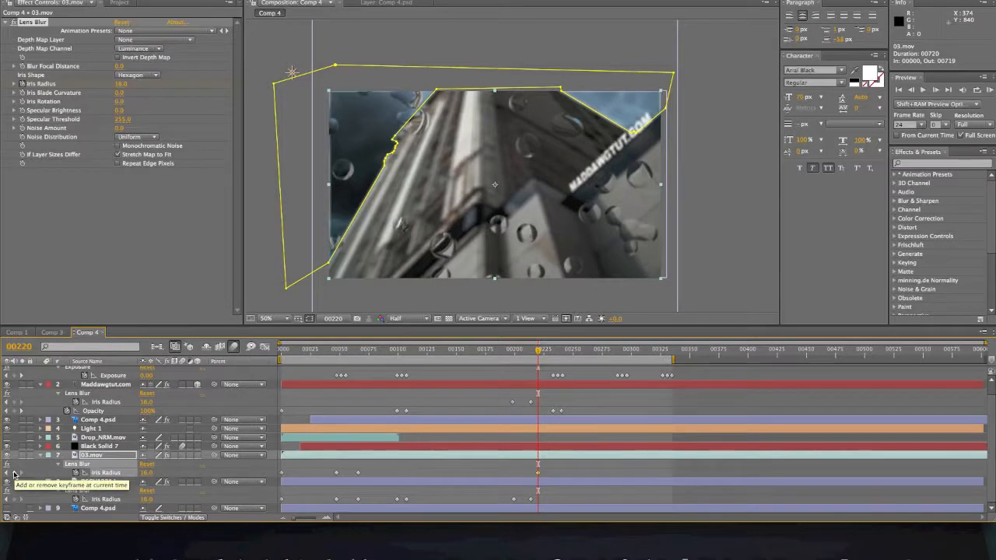
double_click(538, 472)
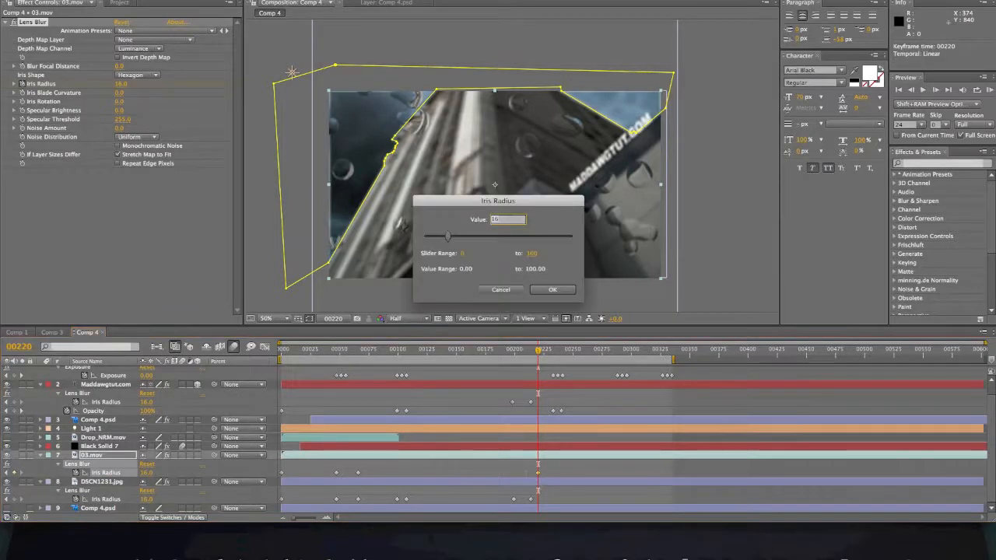
left_click(498, 288)
left_click_drag(538, 475, 397, 479)
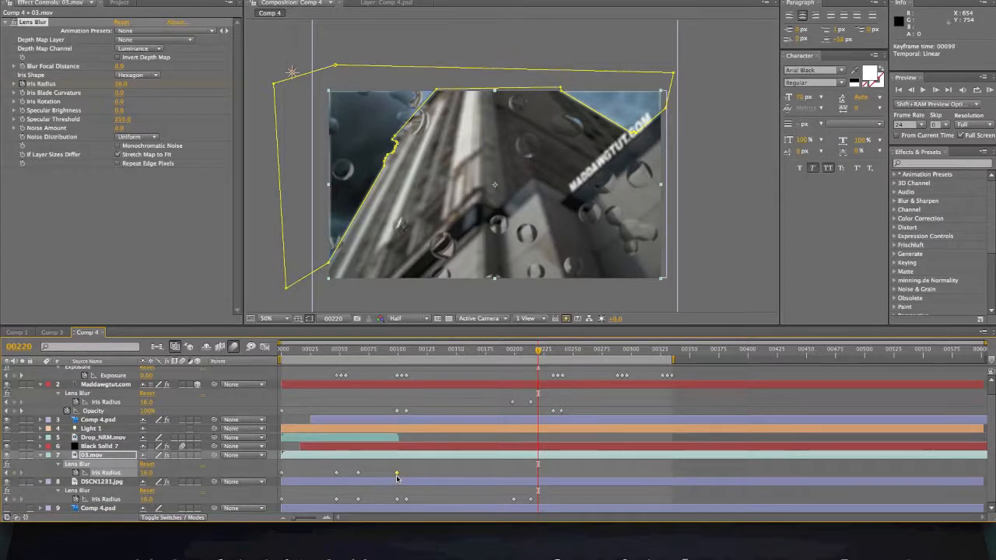
- Set the 03.mov layer's Iris Radius to 0 at frame 108 and shift that keyframe to frame 107
scroll(401, 413, "up", 1)
left_click(405, 352)
left_click_drag(406, 355, 407, 356)
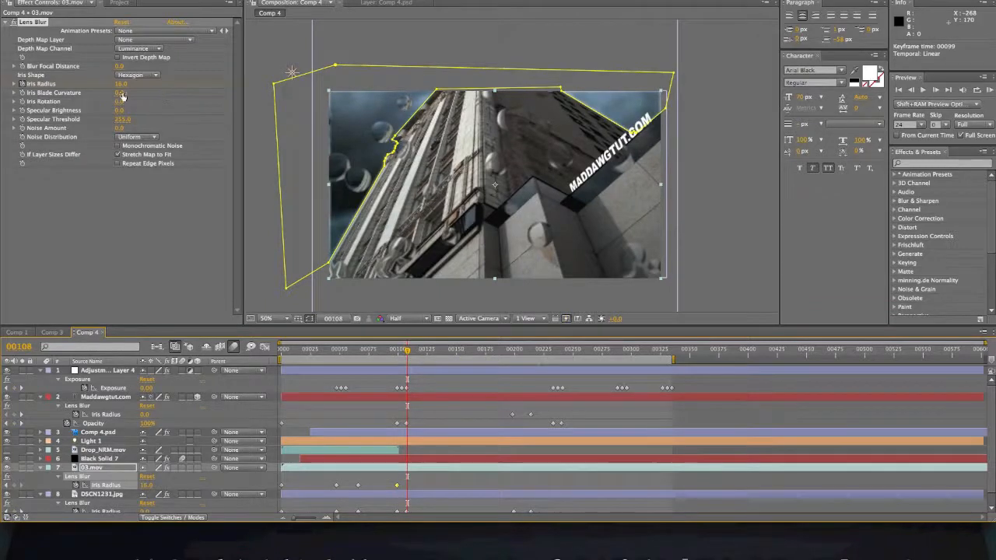
type("0")
key("Return")
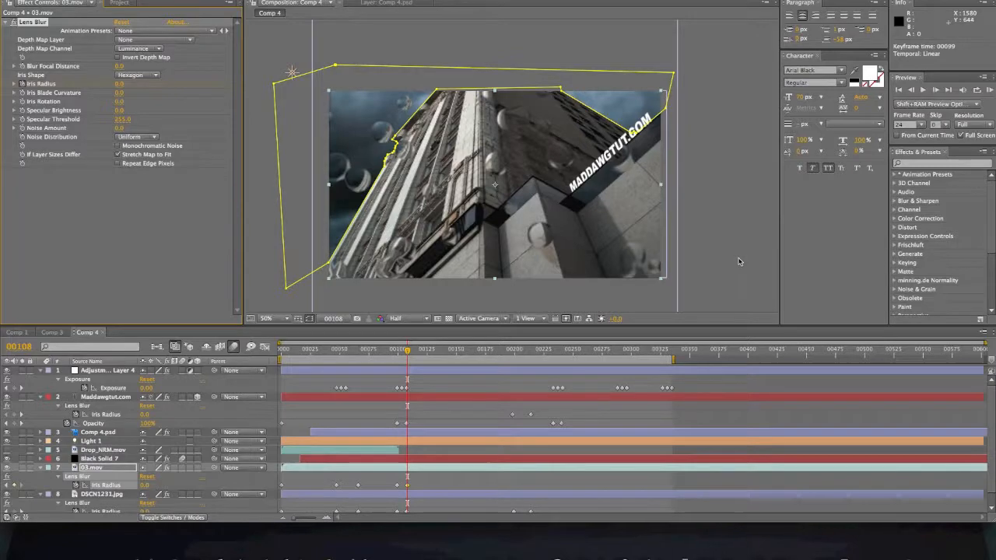
scroll(734, 263, "down", 2)
scroll(729, 267, "up", 2)
left_click(734, 268)
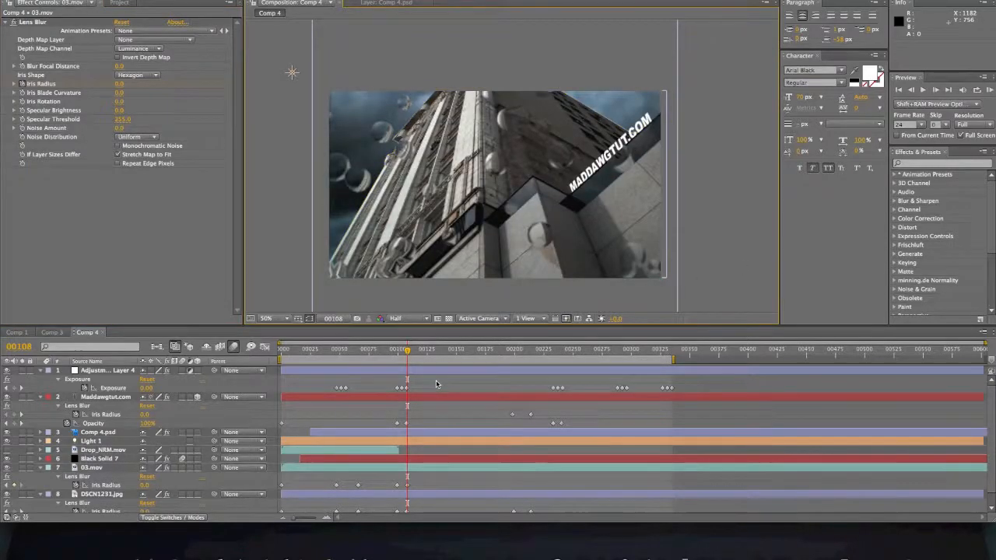
scroll(431, 407, "down", 1)
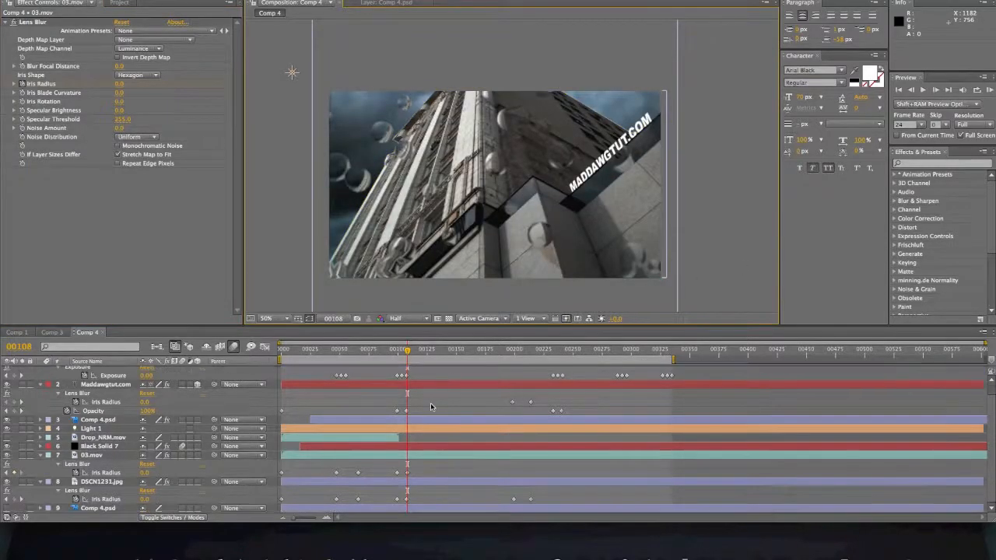
left_click(405, 473)
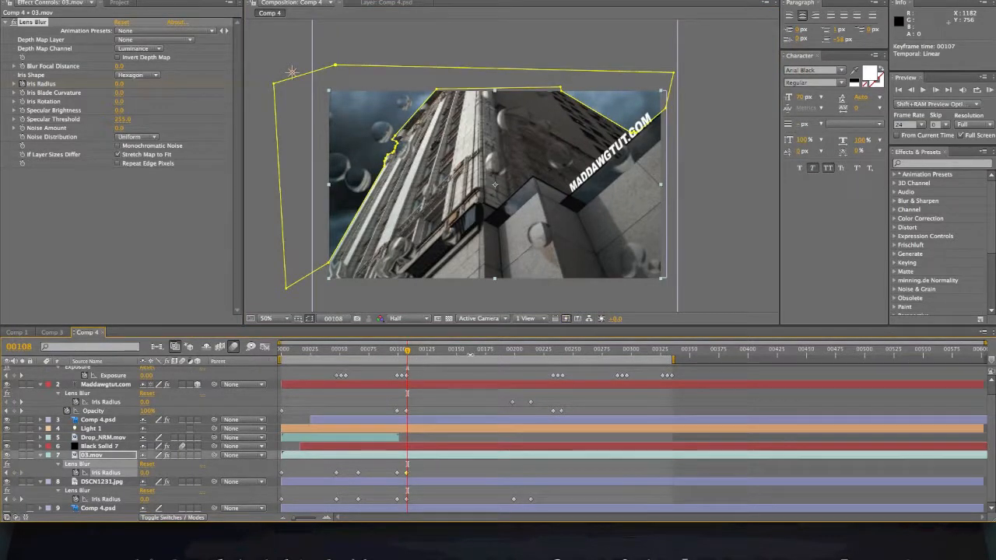
- Shift the DSCN1231.jpg layer's Iris Radius keyframe from frame 199 to 198 to line up with the text's blur start
left_click_drag(502, 352, 513, 352)
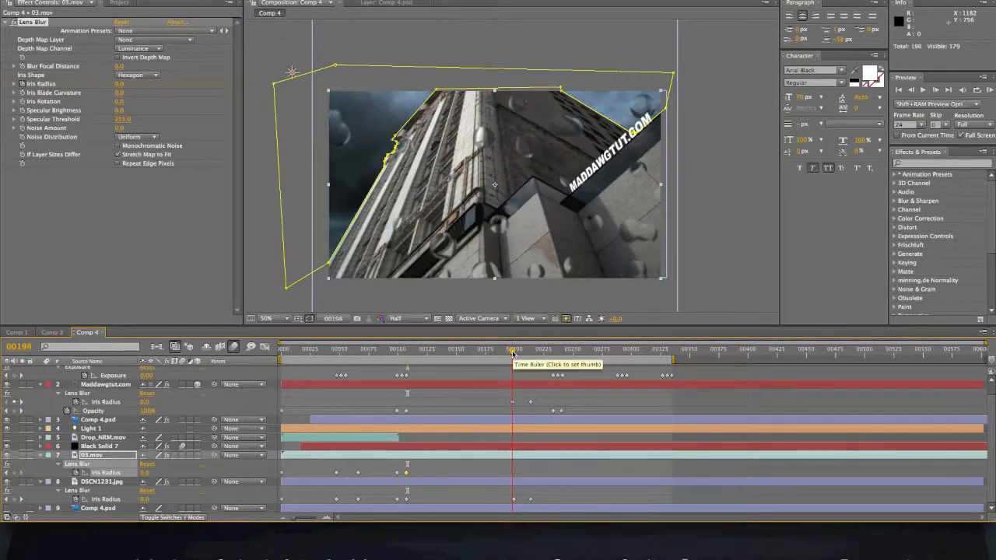
left_click(513, 500)
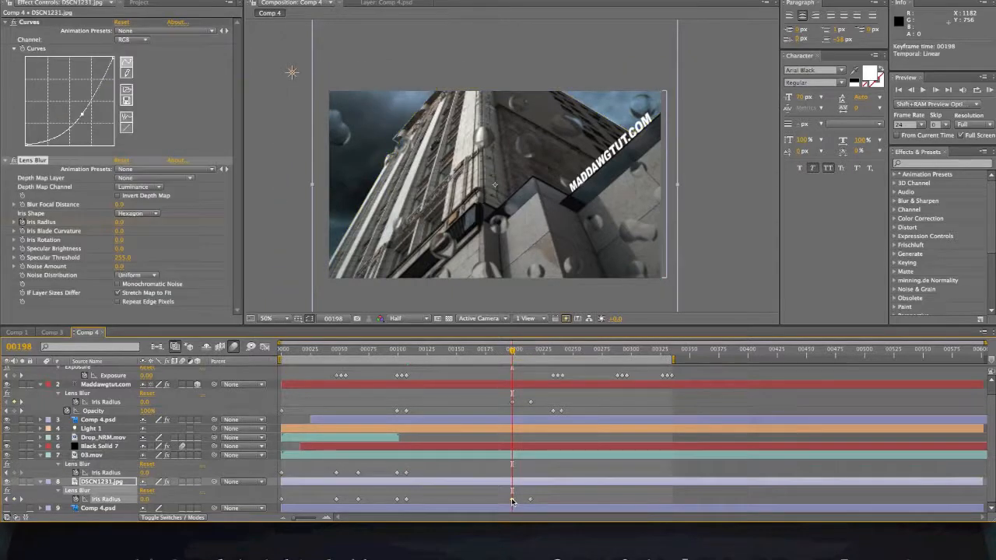
left_click_drag(514, 503, 511, 503)
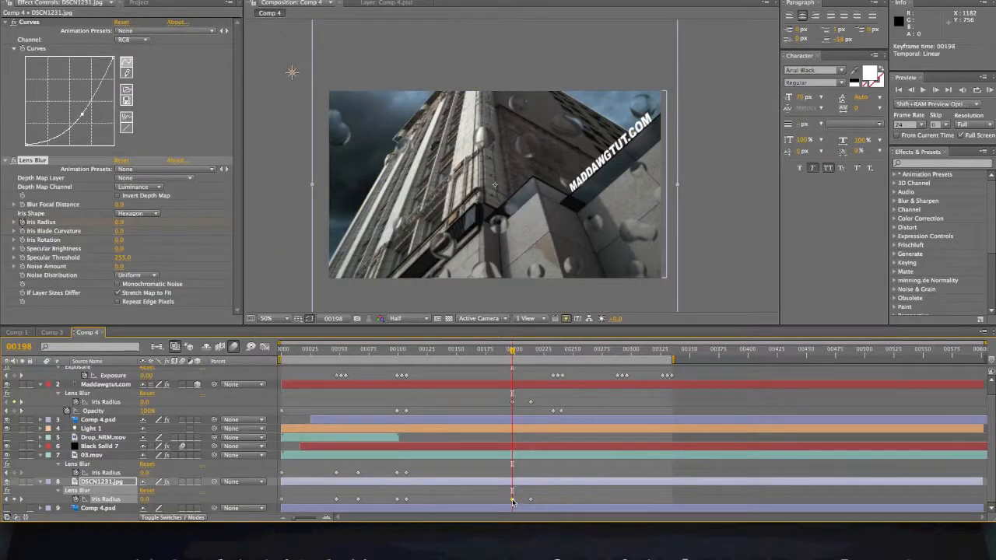
- Keyframe the 03.mov layer's Iris Radius at 0 on frame 198 and at 16 on frame 214
left_click(98, 472)
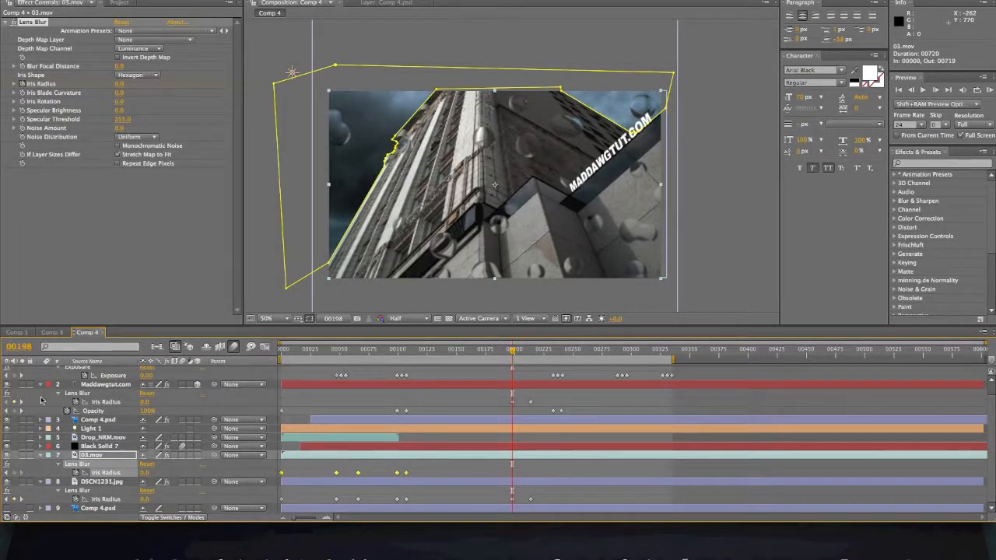
left_click(14, 473)
left_click(533, 352)
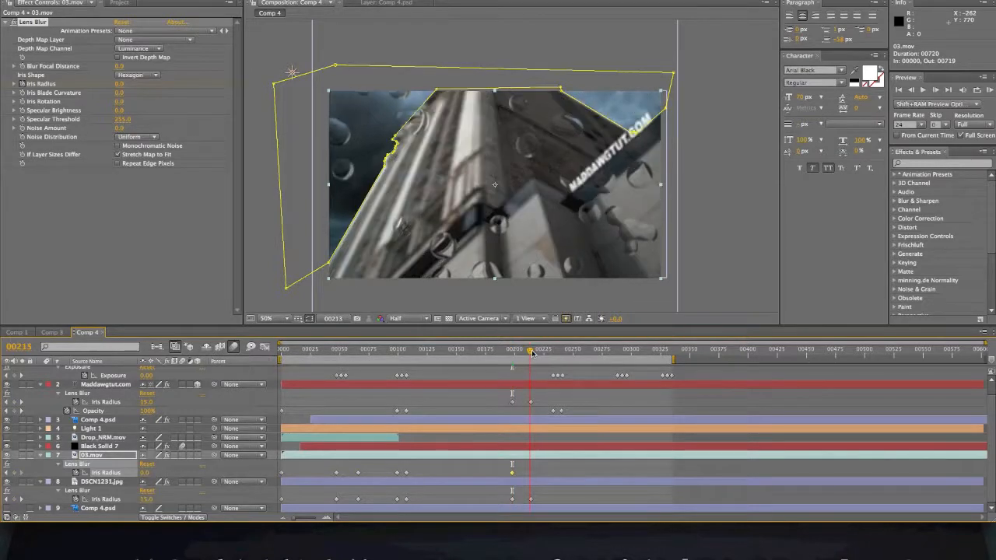
key("Page_Up")
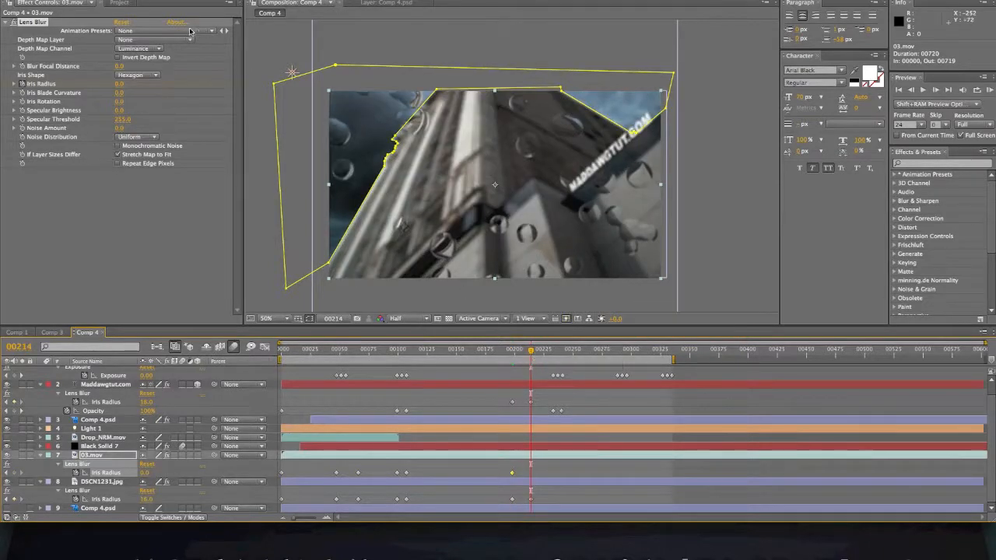
mouse_move(116, 84)
left_mouse_down()
mouse_move(191, 87)
mouse_move(125, 87)
left_mouse_up()
left_click(120, 86)
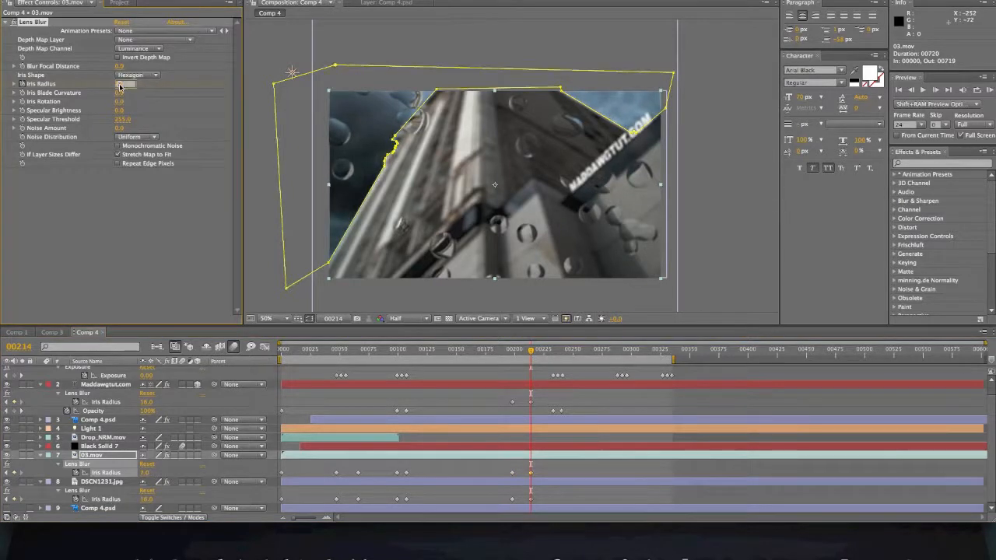
type("16")
key("Return")
left_click(737, 215)
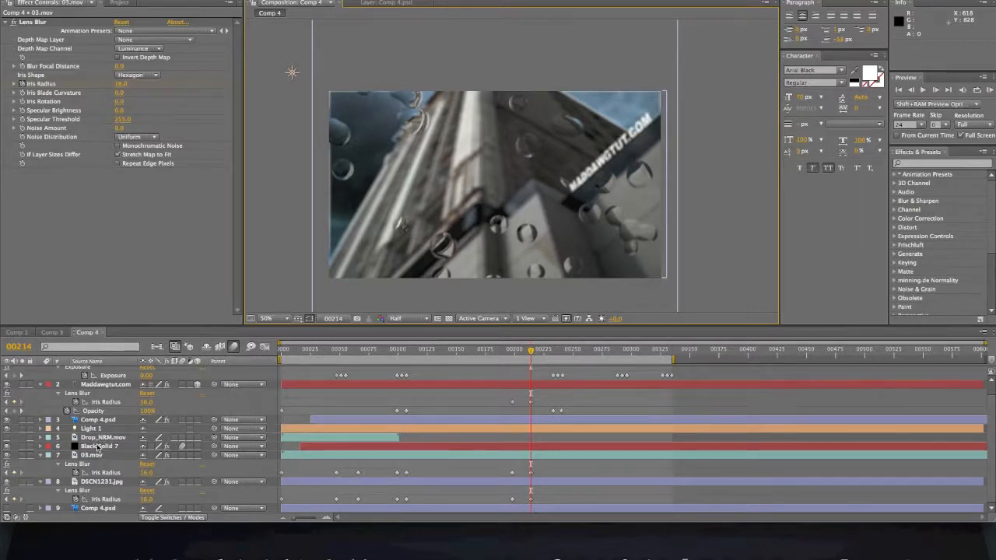
- Reveal only the keyframed properties of the Black Solid 7 layer in the timeline
left_click(99, 446)
key("u")
key("e")
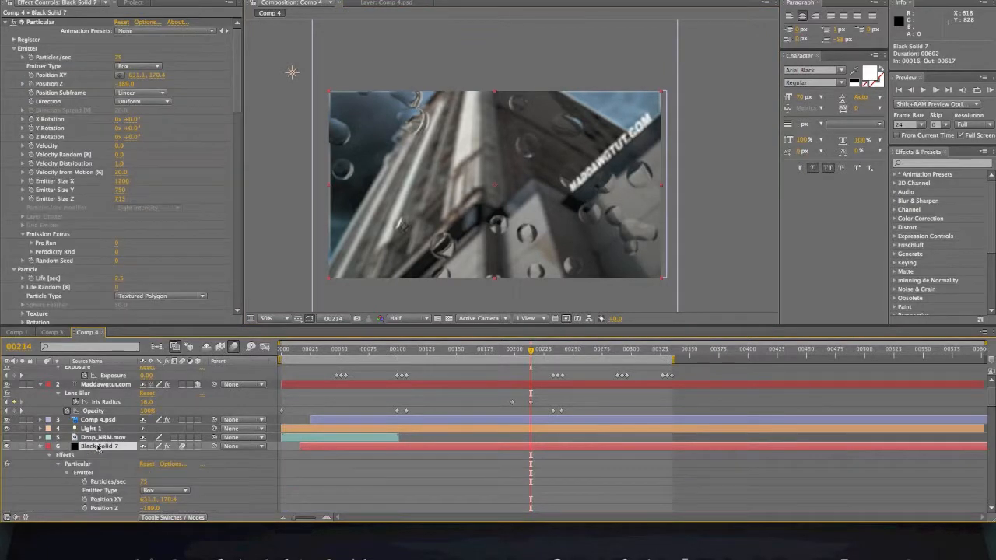
scroll(98, 448, "down", 5)
scroll(98, 448, "up", 6)
key("u")
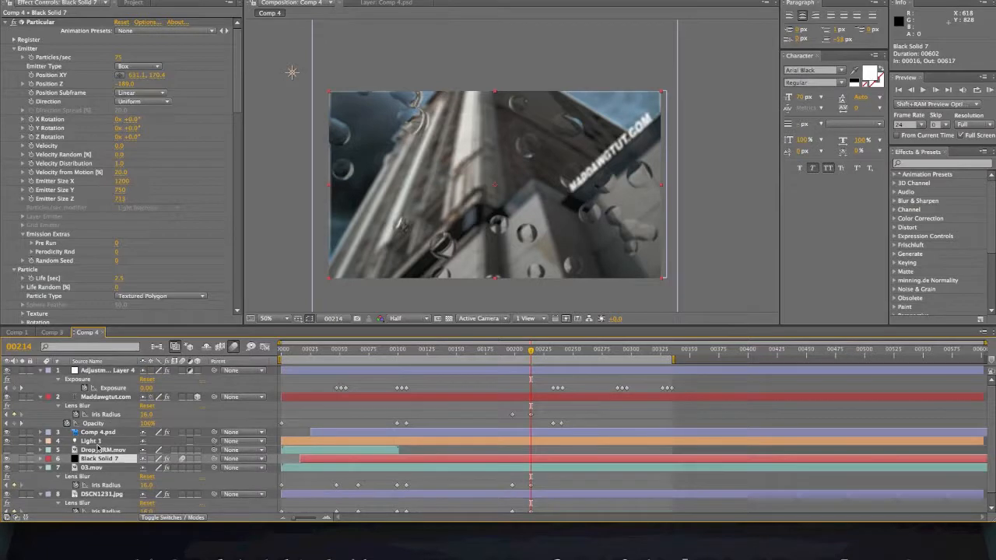
key("u")
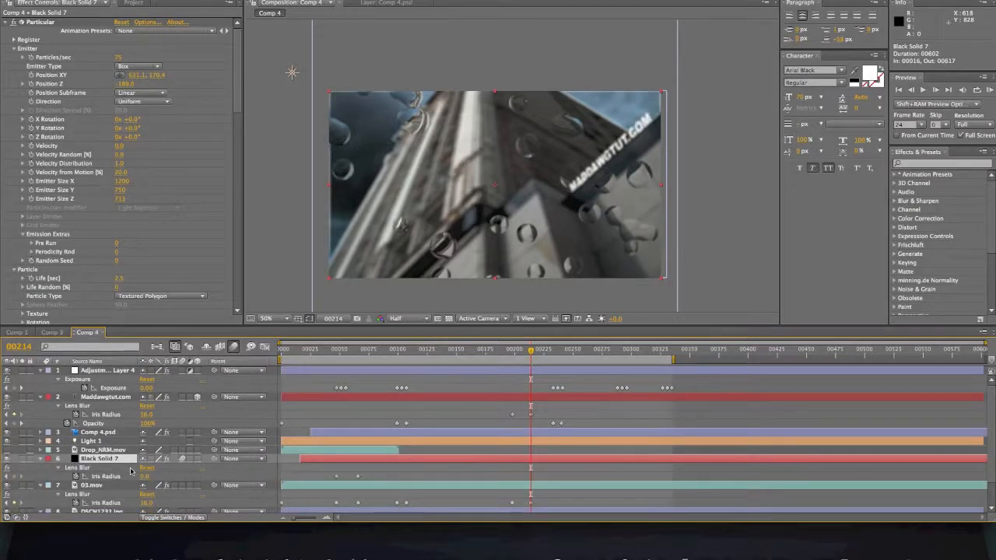
- Add an Iris Radius keyframe at its current value to the Black Solid 7 layer's Lens Blur on frame 99
left_click_drag(378, 351, 398, 356)
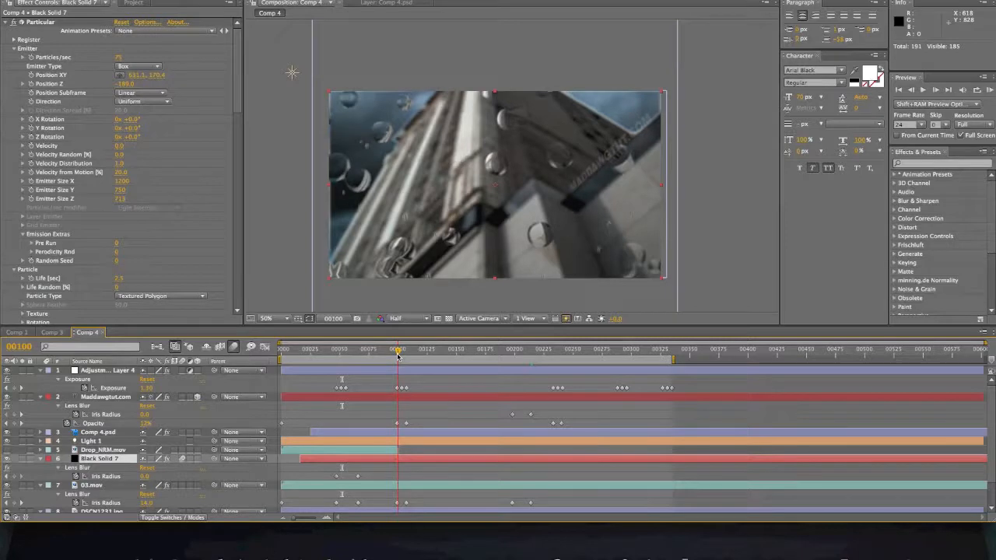
left_click_drag(398, 356, 396, 356)
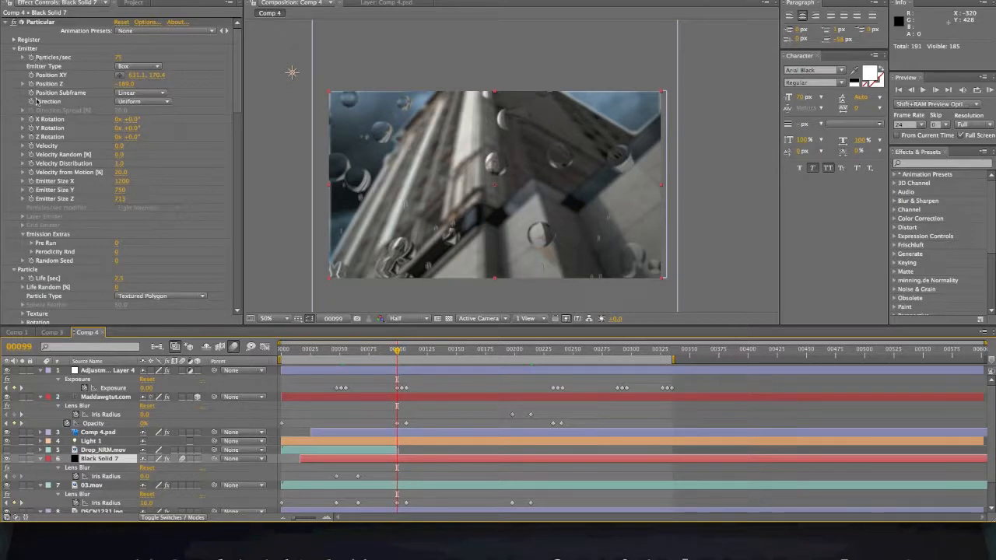
scroll(38, 97, "down", 15)
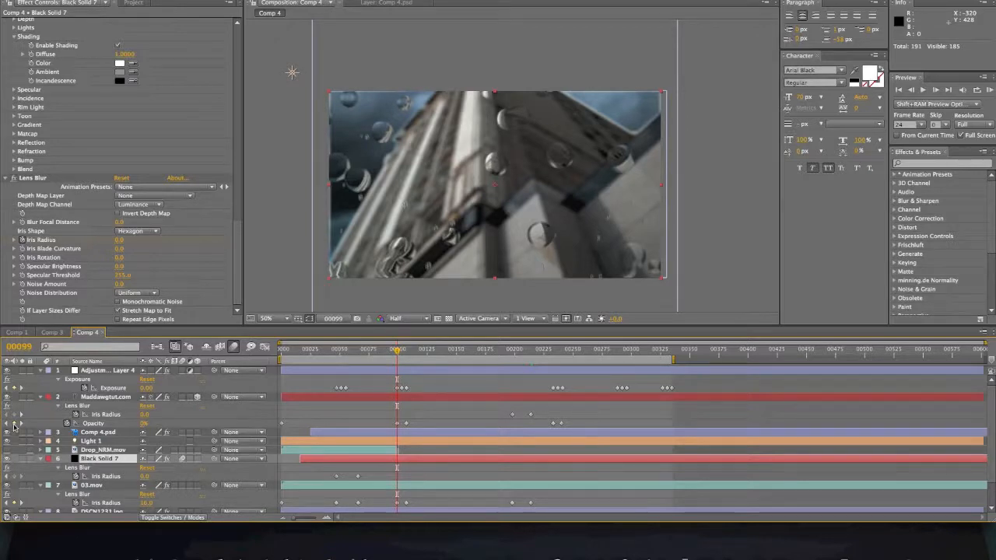
left_click(14, 478)
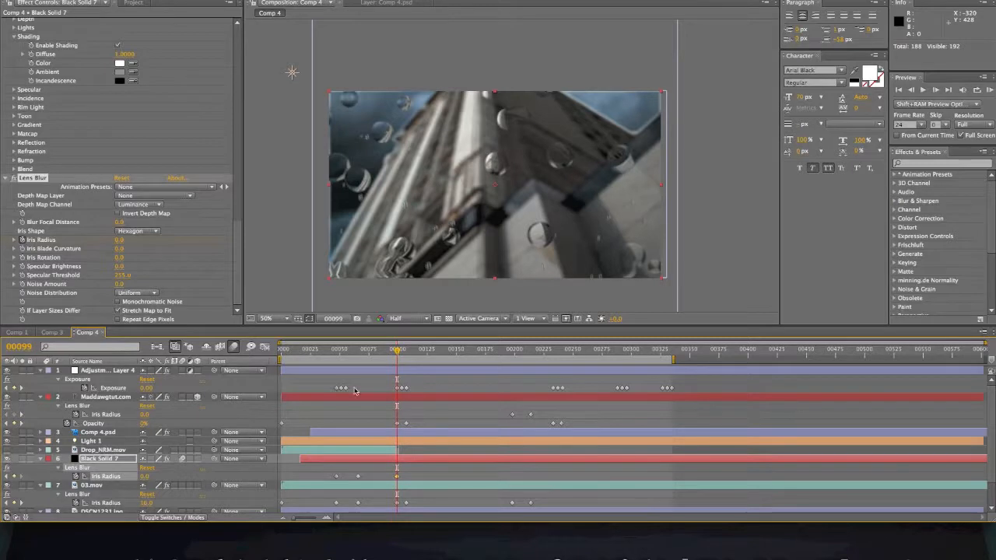
- Set the Black Solid 7 layer's Iris Radius to 14 at frame 107
left_click(406, 355)
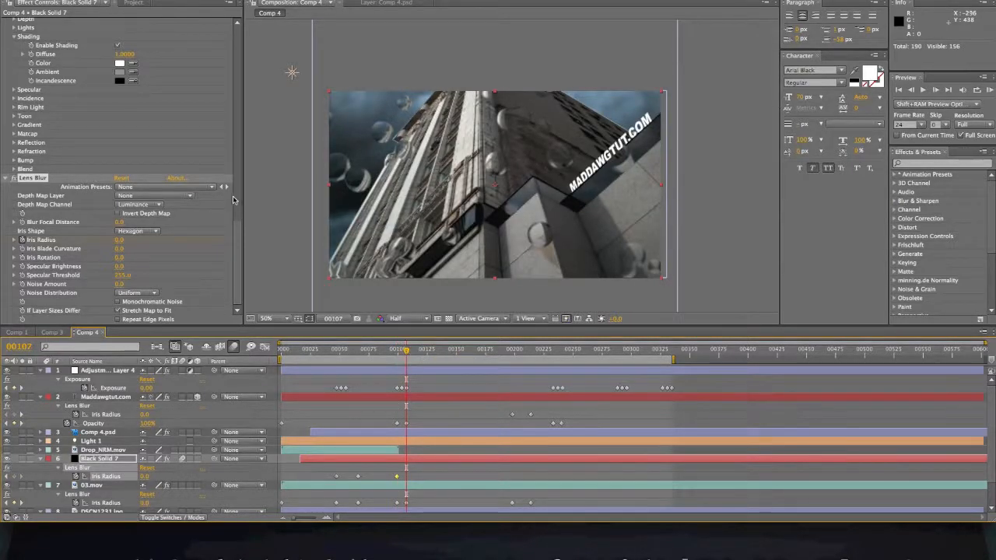
left_click_drag(118, 241, 126, 240)
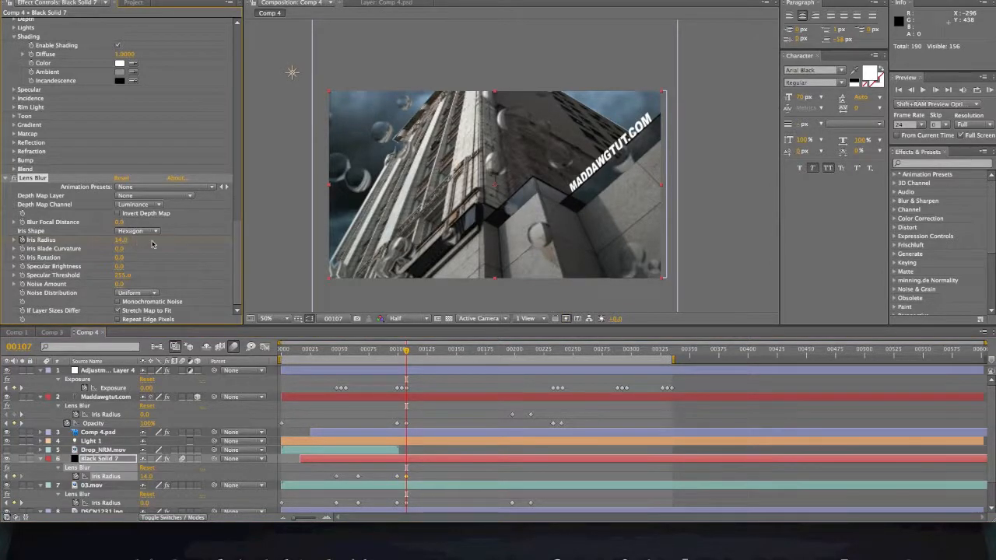
left_click(153, 241)
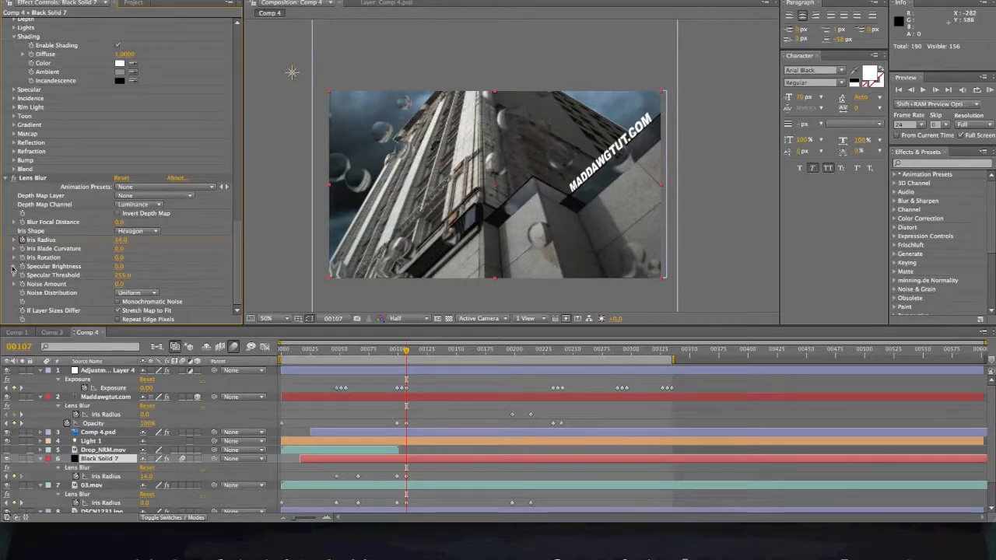
- Add a holding Iris Radius keyframe to the Black Solid 7 layer at frame 198
scroll(125, 424, "down", 2)
left_click_drag(406, 353, 513, 371)
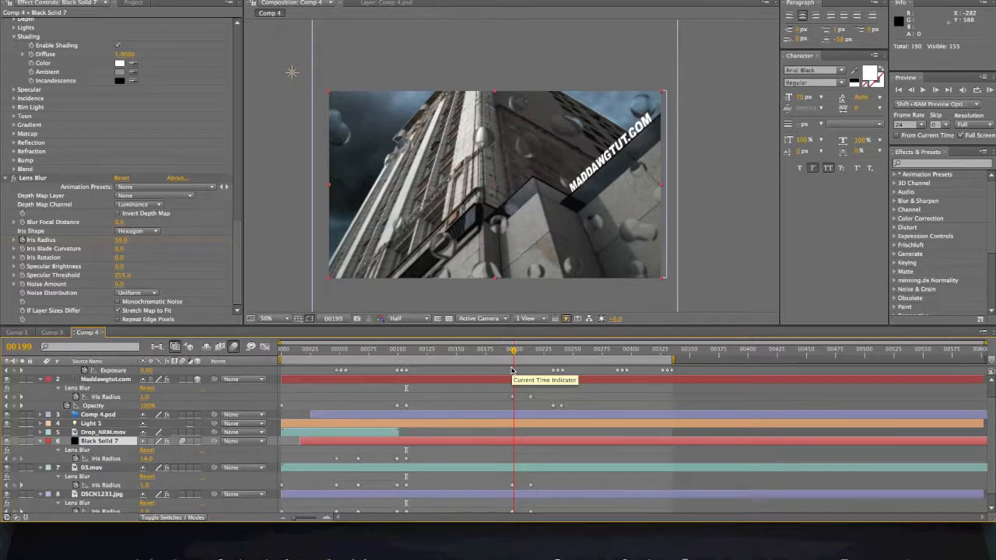
key("Page_Up")
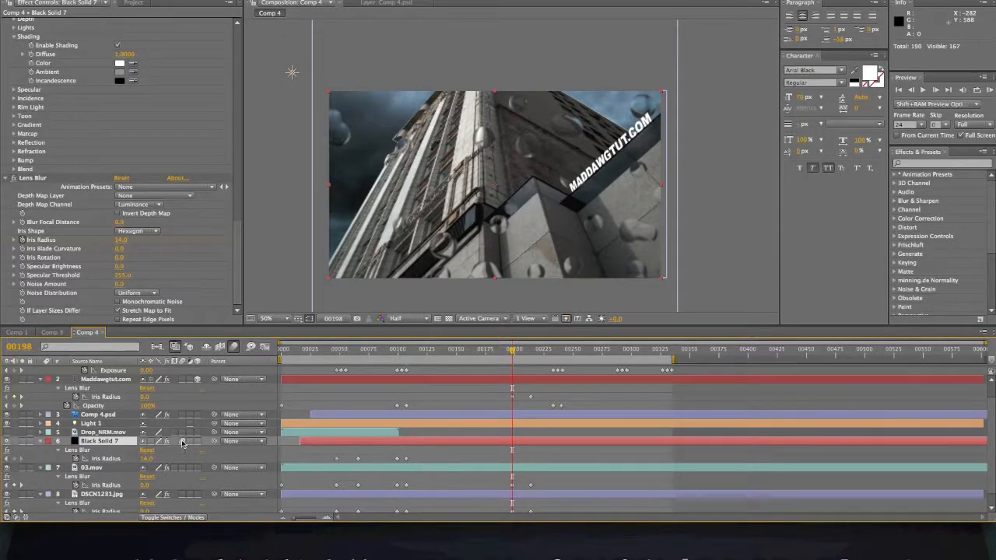
left_click(18, 460)
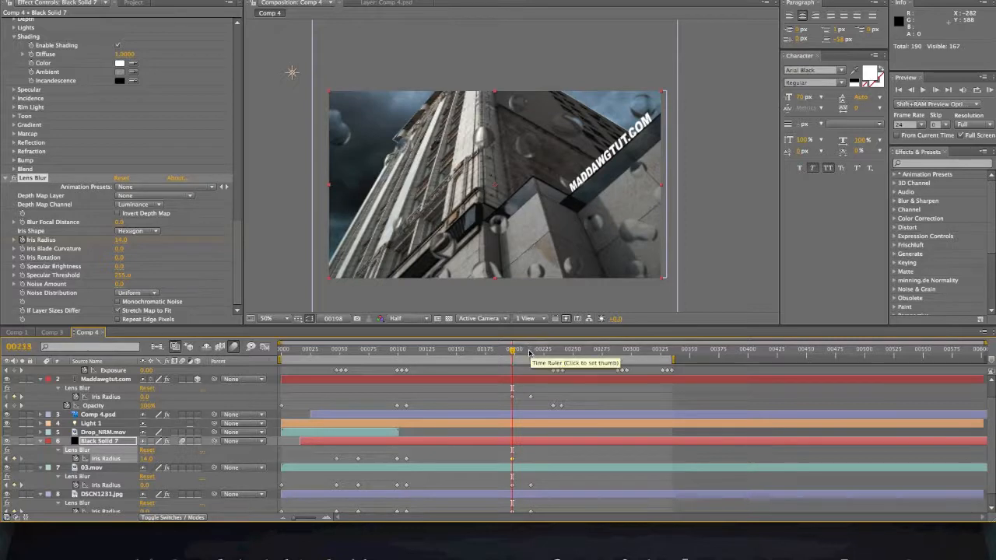
- Set the Black Solid 7 layer's Iris Radius to 0 at frame 213
left_click(531, 351)
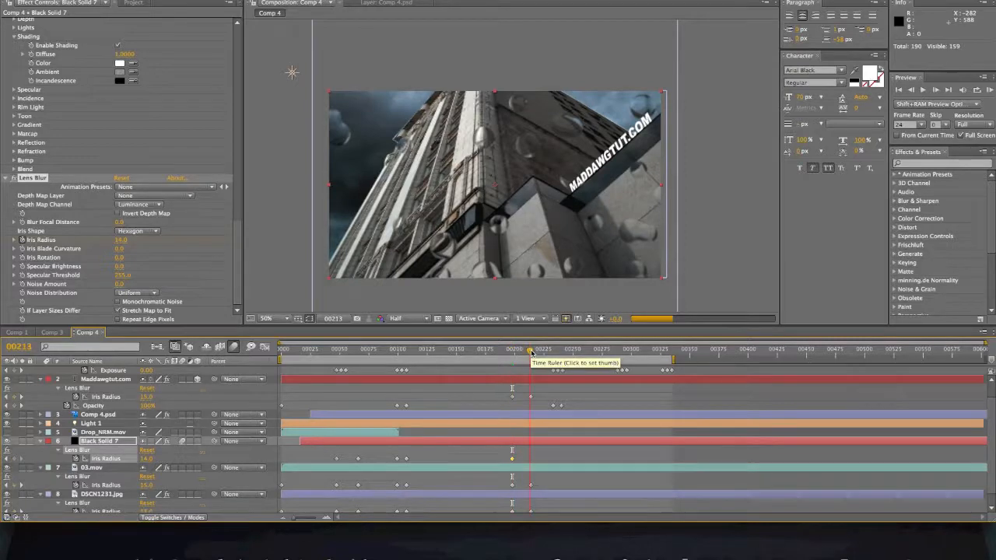
left_click(532, 352)
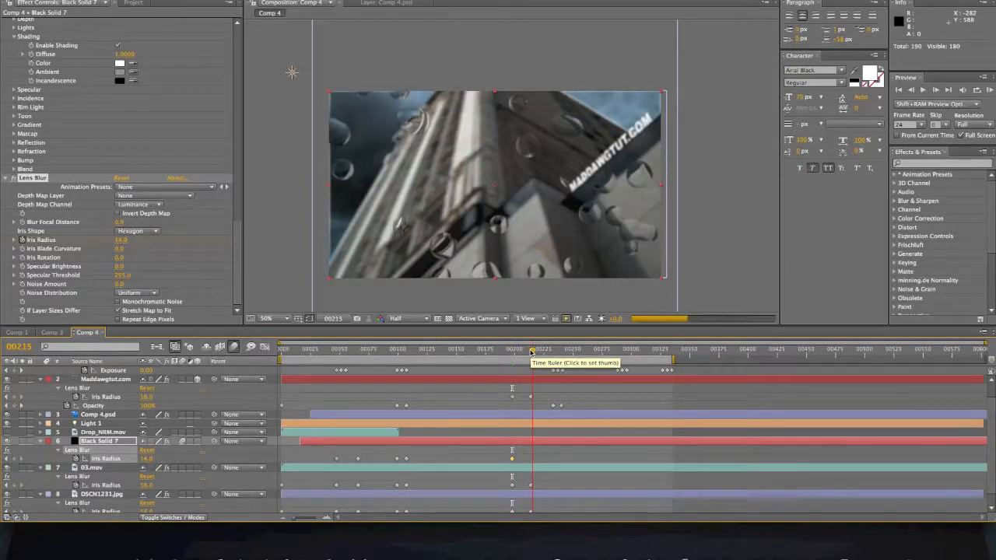
left_click(530, 352)
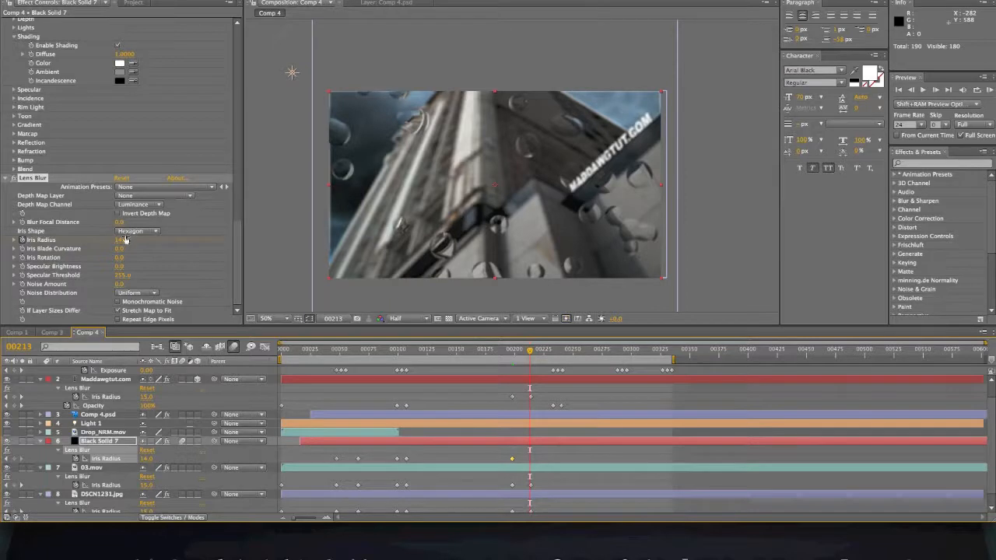
left_click(63, 246)
left_click_drag(57, 240, 14, 245)
- Reveal the upper Comp 4.psd layer's keyframes and add an Iris Radius keyframe at its current value on frame 99
left_click(97, 416)
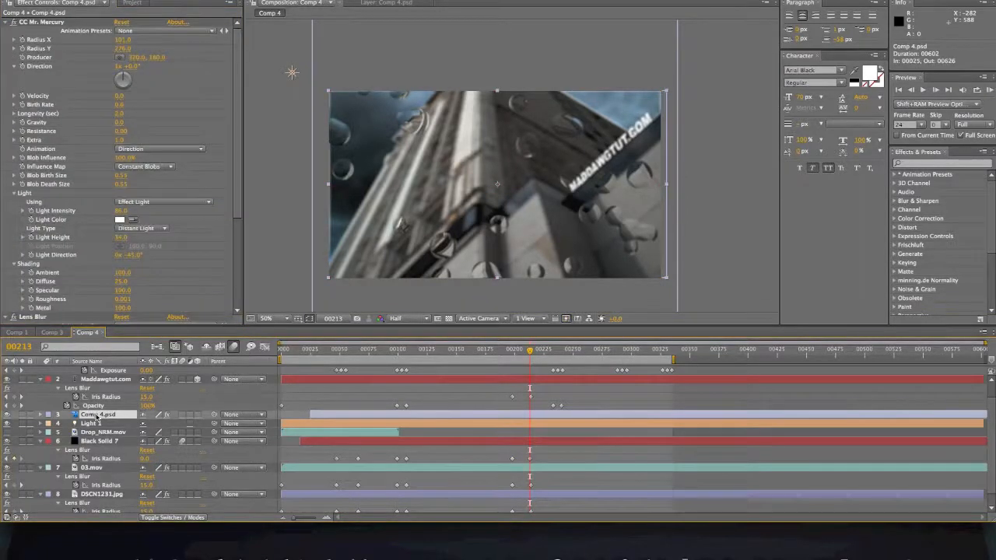
scroll(107, 416, "up", 1)
scroll(96, 284, "down", 5)
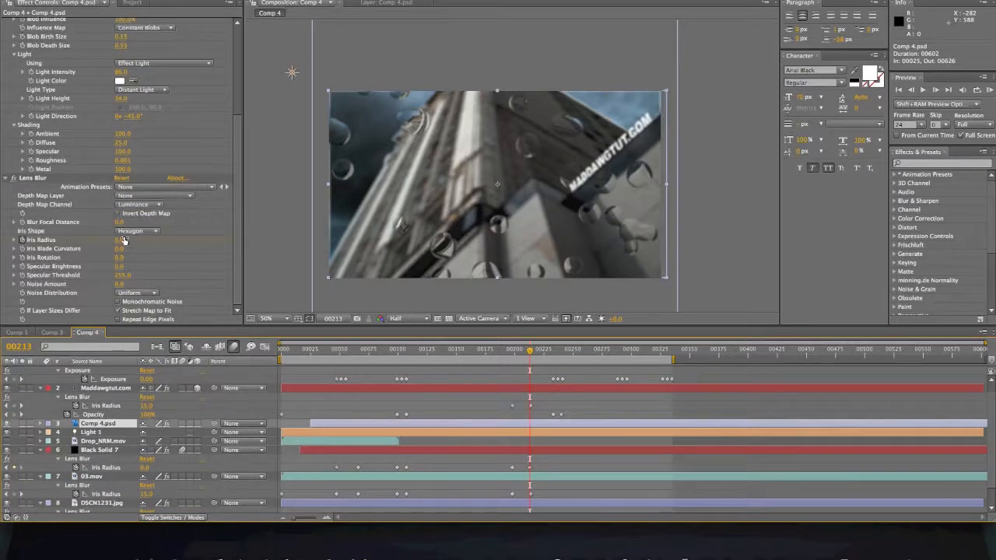
left_click(393, 352)
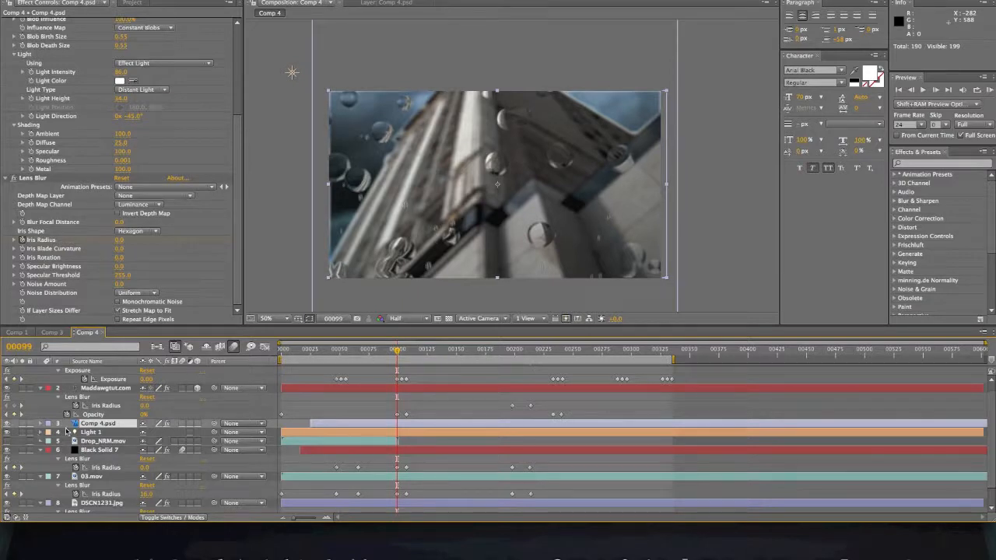
left_click(91, 423)
key("u")
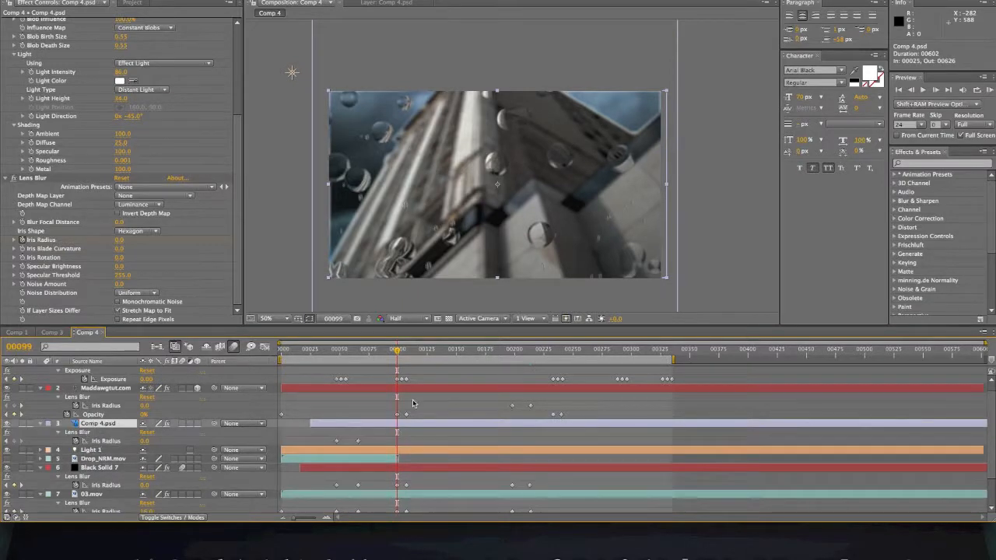
left_click(14, 441)
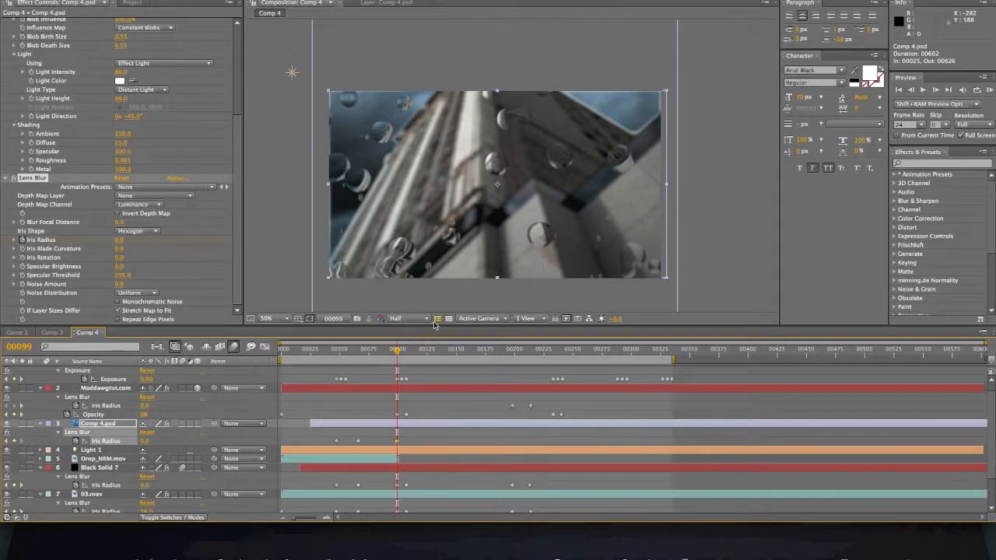
- Set the upper Comp 4.psd layer's Iris Radius to 16 at frame 108 and align that keyframe with the text's Opacity keyframe
left_click(407, 350)
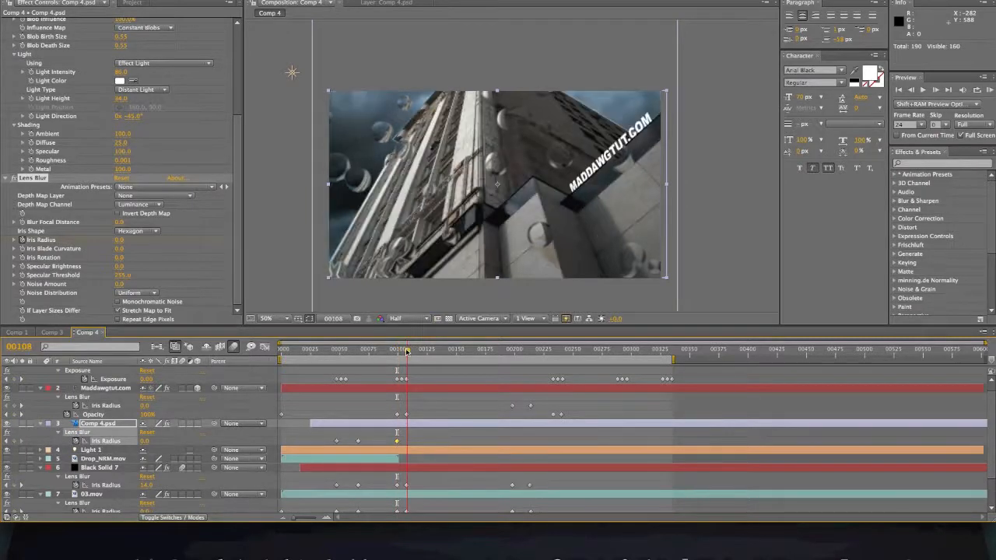
left_click_drag(145, 441, 162, 443)
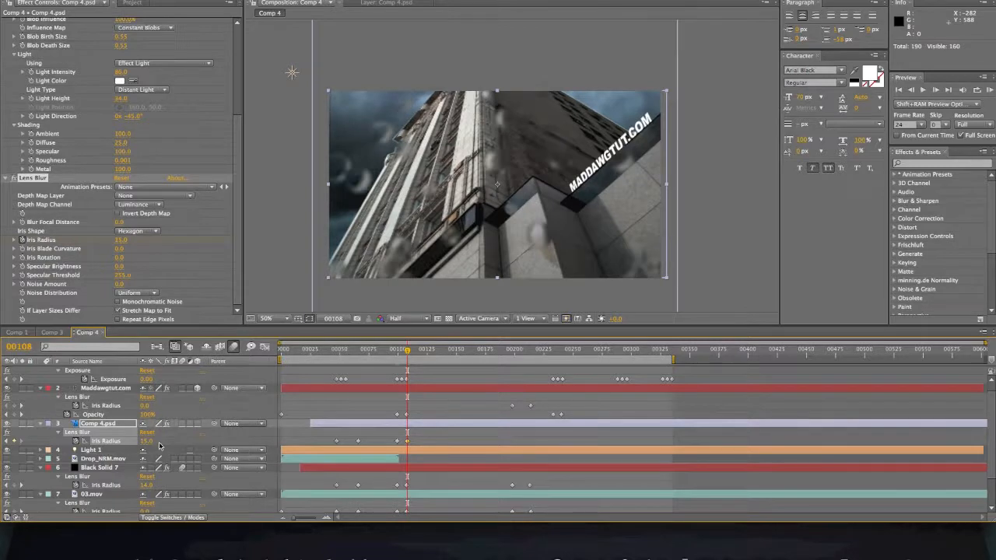
left_click(407, 441)
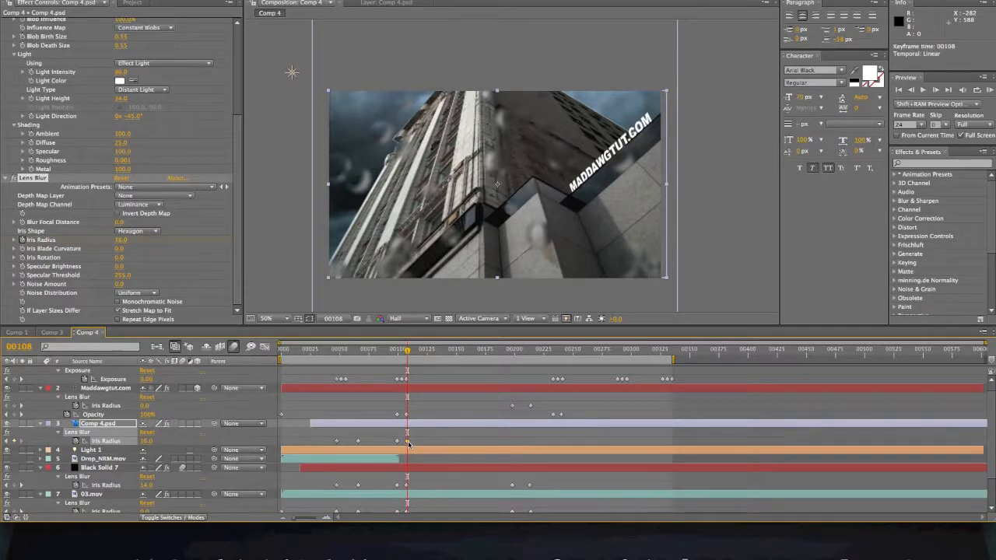
- Keyframe the upper Comp 4.psd layer's Iris Radius at 16 on frame 198 and at 0 on frame 214
left_click(512, 352)
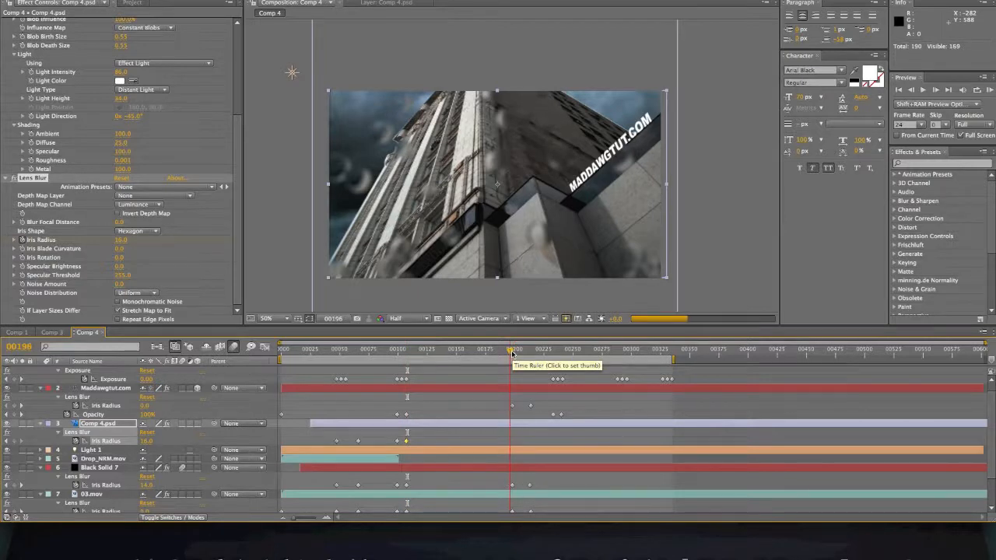
left_click(513, 352)
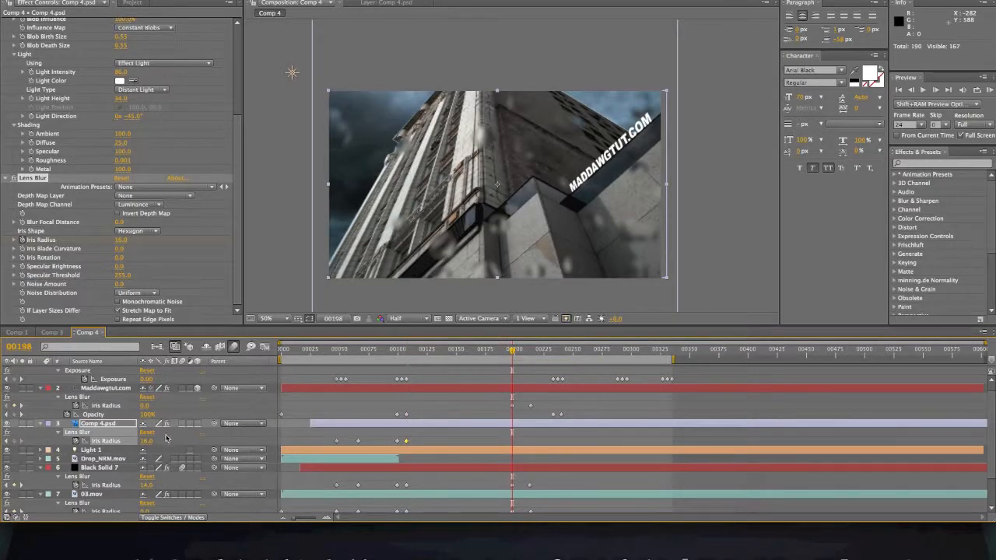
left_click(21, 441)
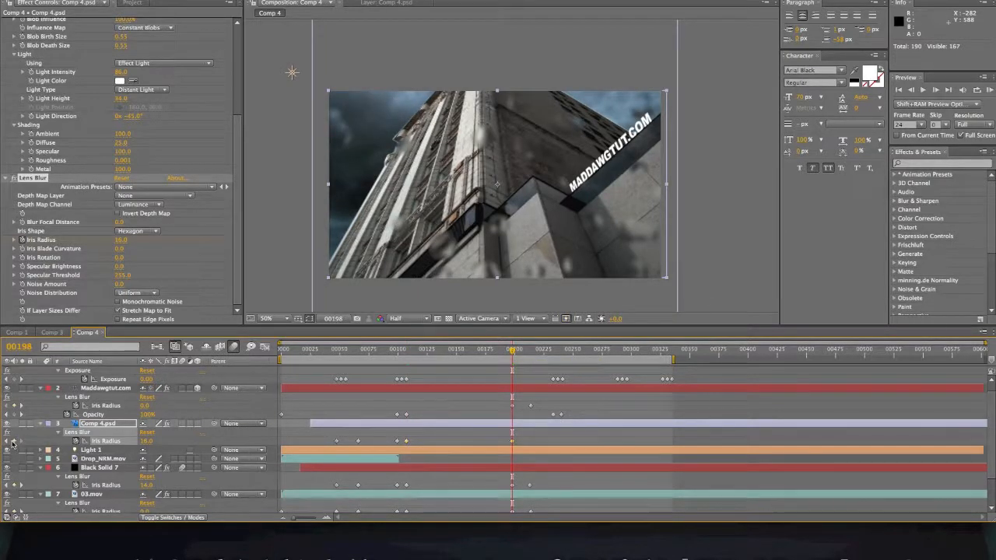
left_click(530, 352)
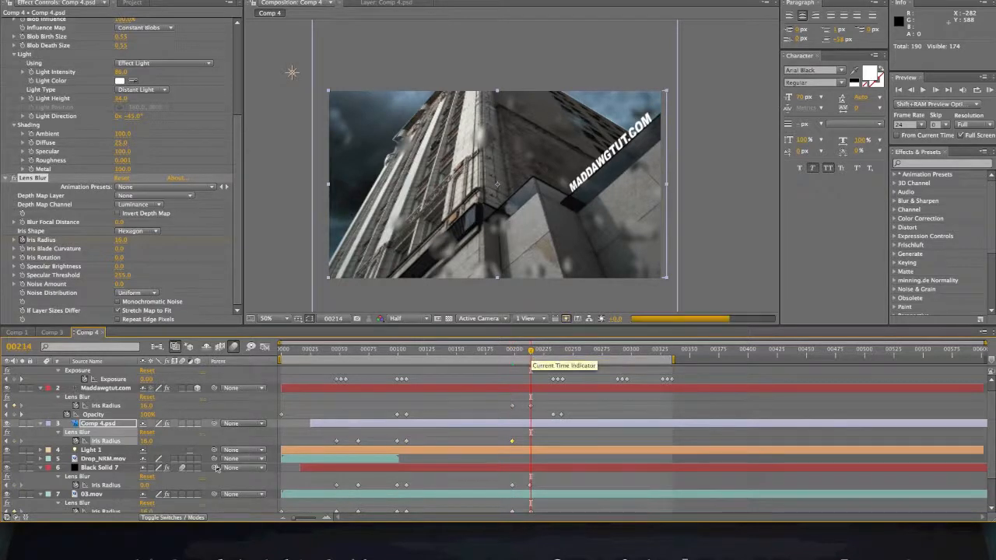
left_click_drag(145, 441, 38, 445)
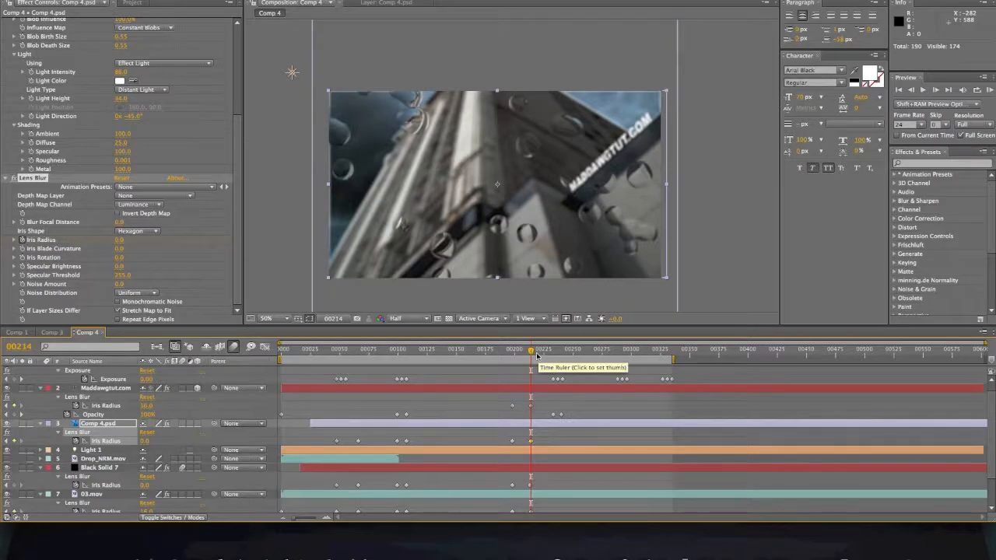
- Shift the last two exposure flashes on the adjustment layer earlier and end the work area at frame 302
left_click_drag(533, 351, 576, 357)
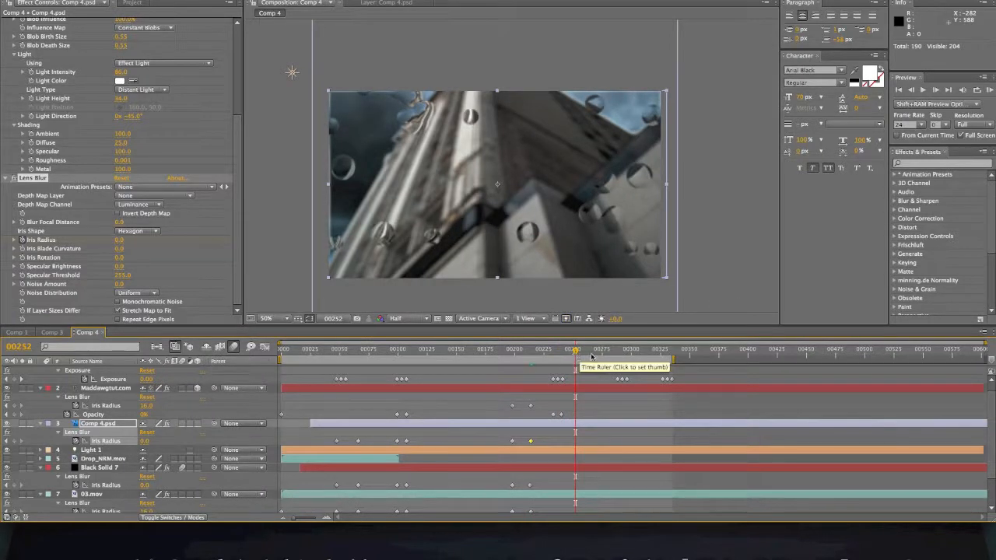
mouse_move(638, 377)
left_mouse_down()
mouse_move(602, 382)
mouse_move(691, 382)
mouse_move(629, 382)
mouse_move(638, 361)
left_mouse_up()
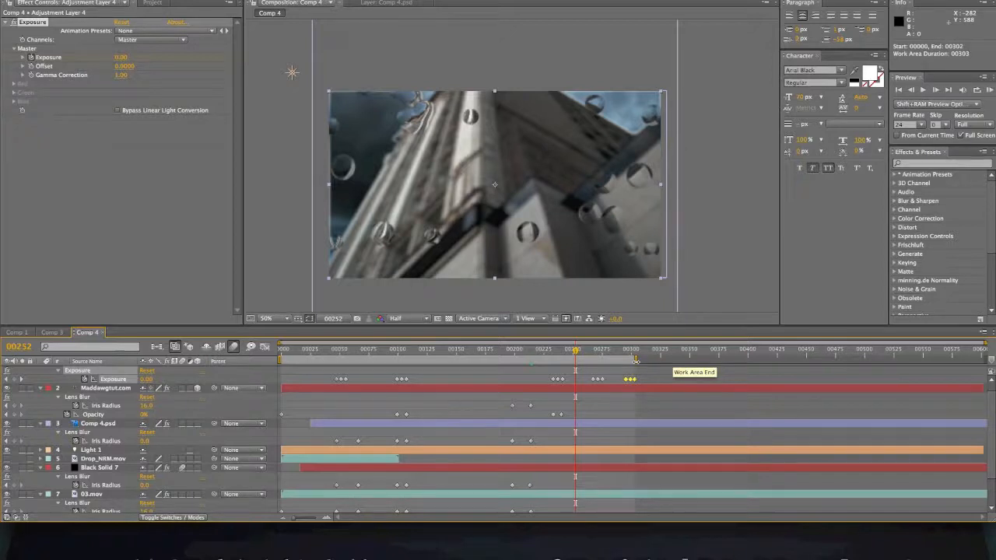
left_click(656, 377)
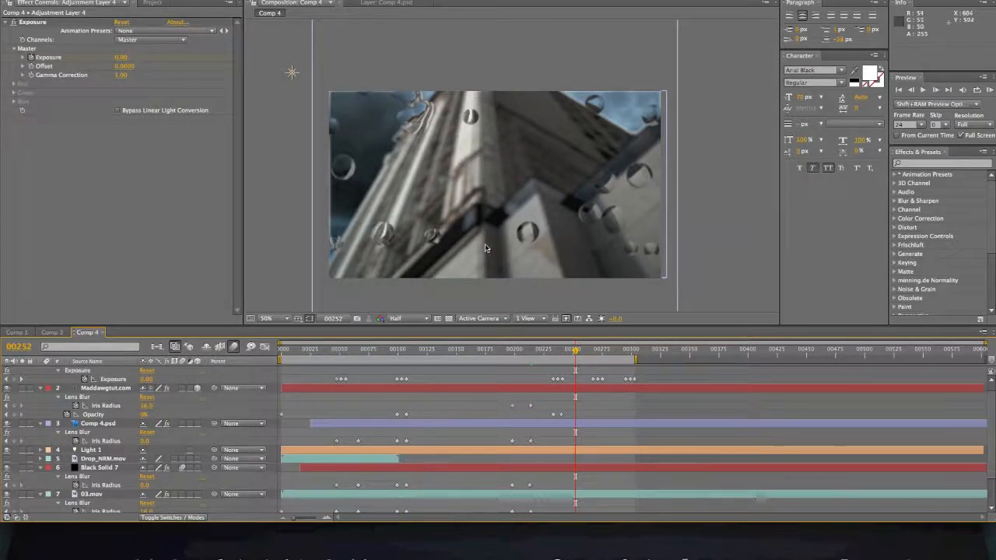
scroll(428, 275, "up", 10)
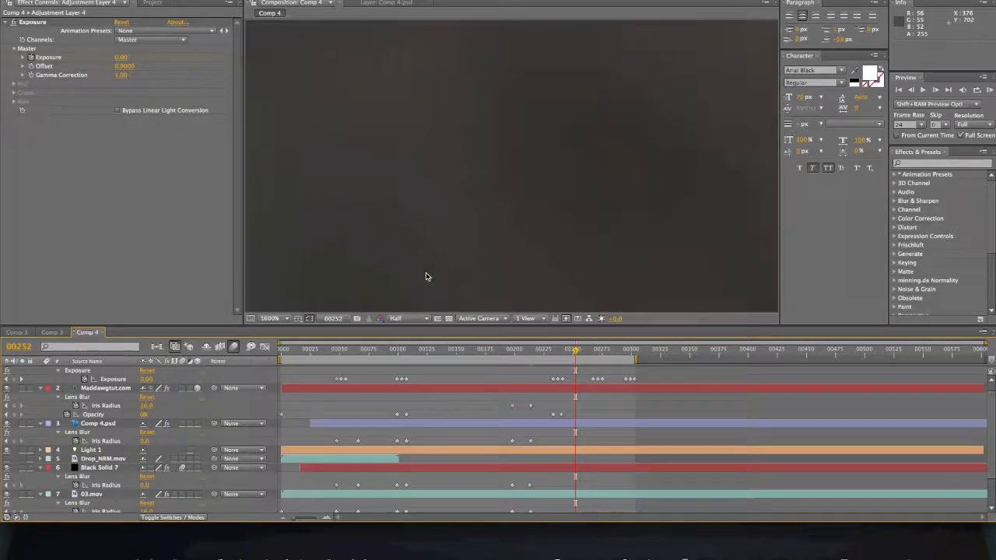
scroll(446, 275, "down", 10)
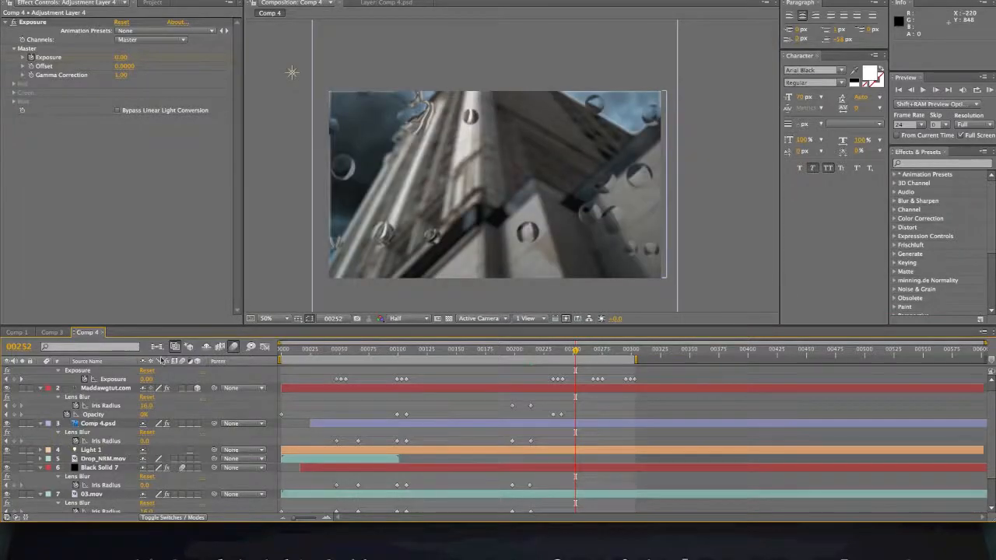